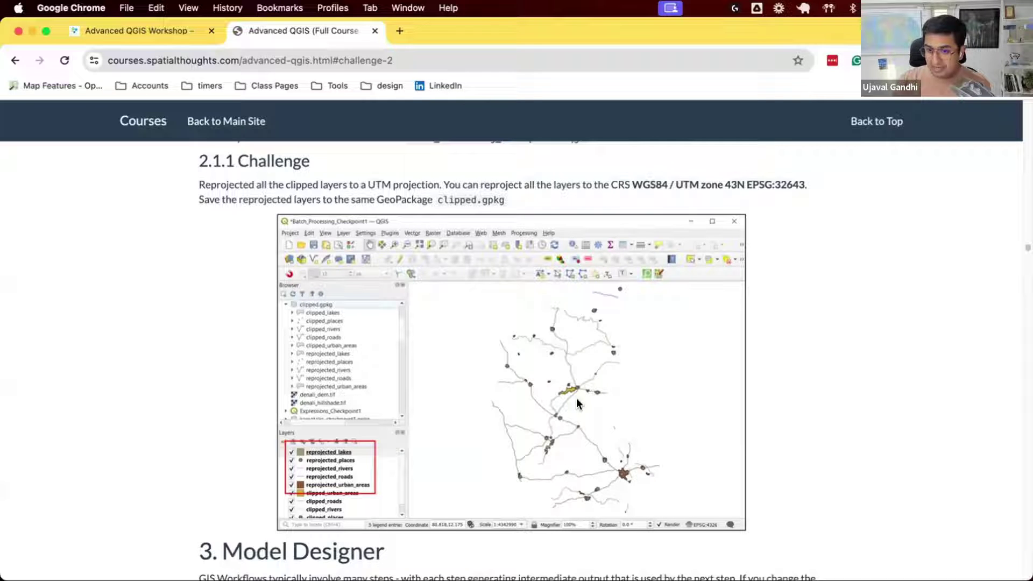
# Open the Batch_Processing_Checkpoint1 project from the advanced_qgis folder in the Browser.
pyautogui.press('super+Tab')
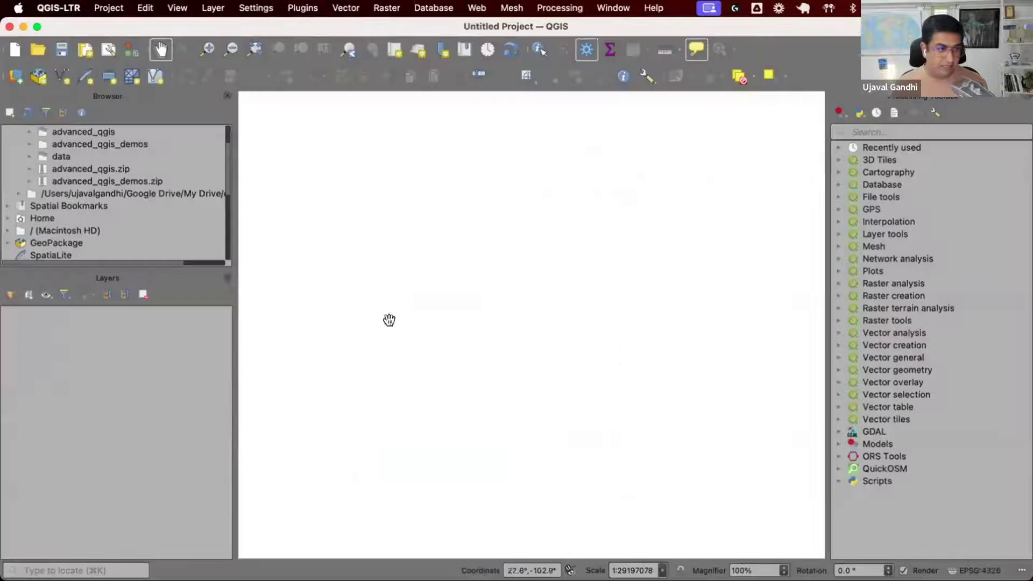
pyautogui.doubleClick(66, 169)
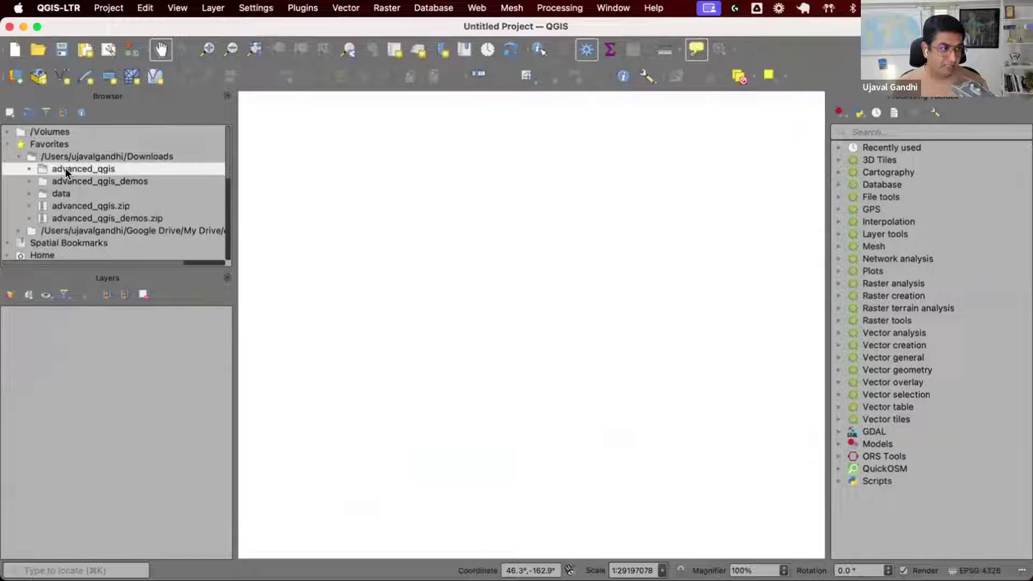
pyautogui.doubleClick(114, 218)
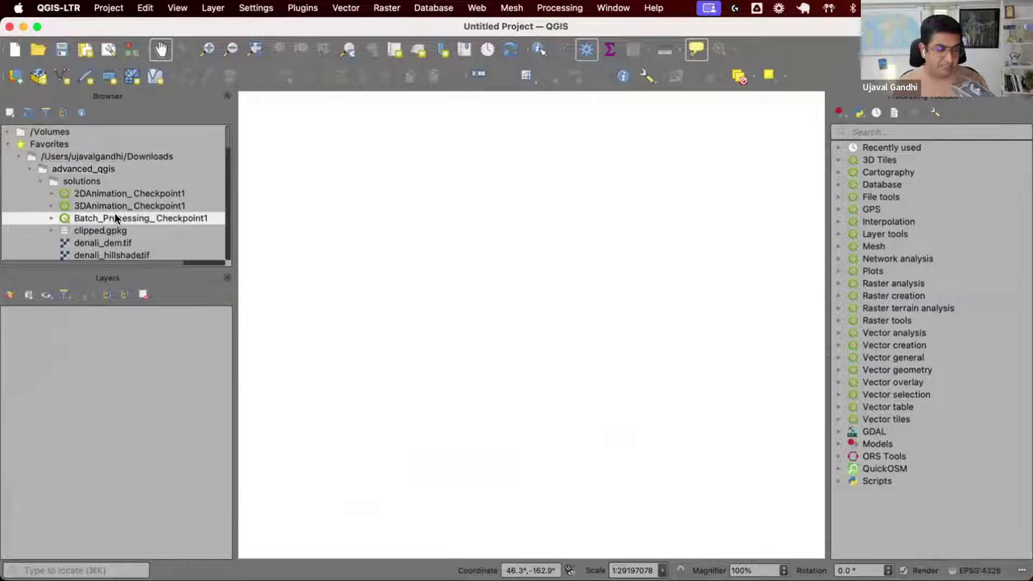
pyautogui.click(799, 103)
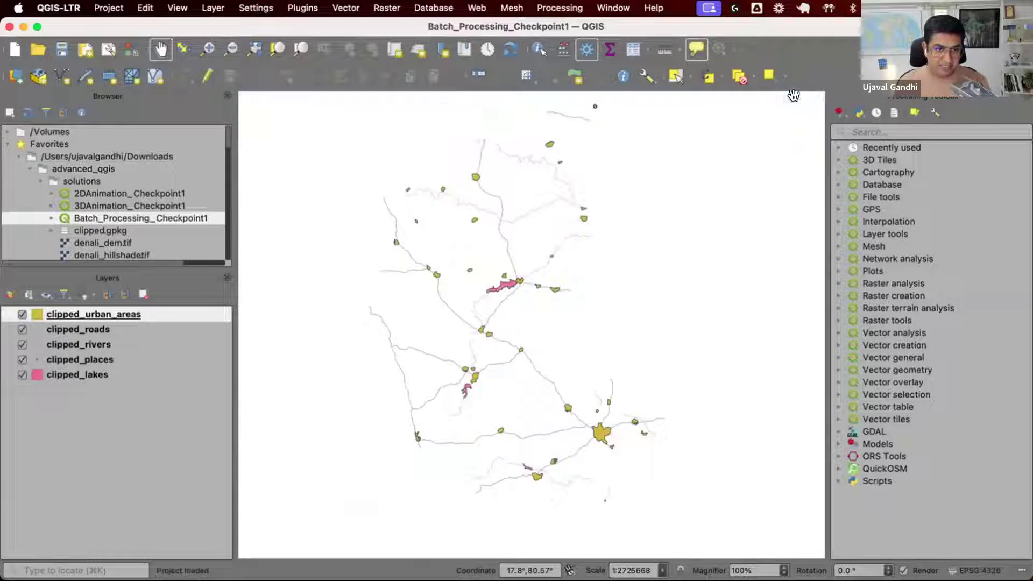
# Find the Reproject layer tool with 'reproj' and launch it as a batch process.
pyautogui.click(876, 132)
pyautogui.write('reproj')
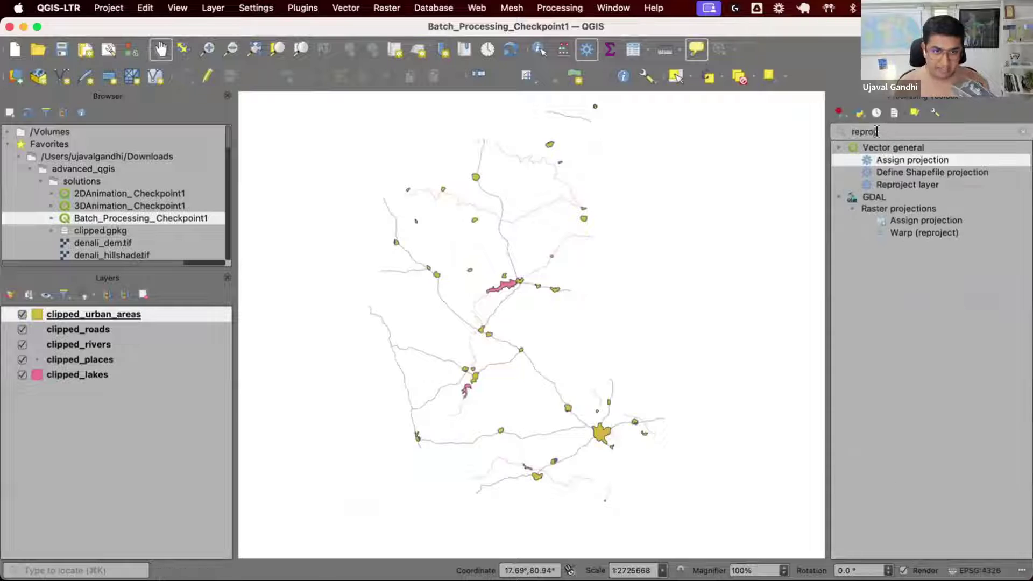
pyautogui.click(896, 187)
pyautogui.rightClick(897, 188)
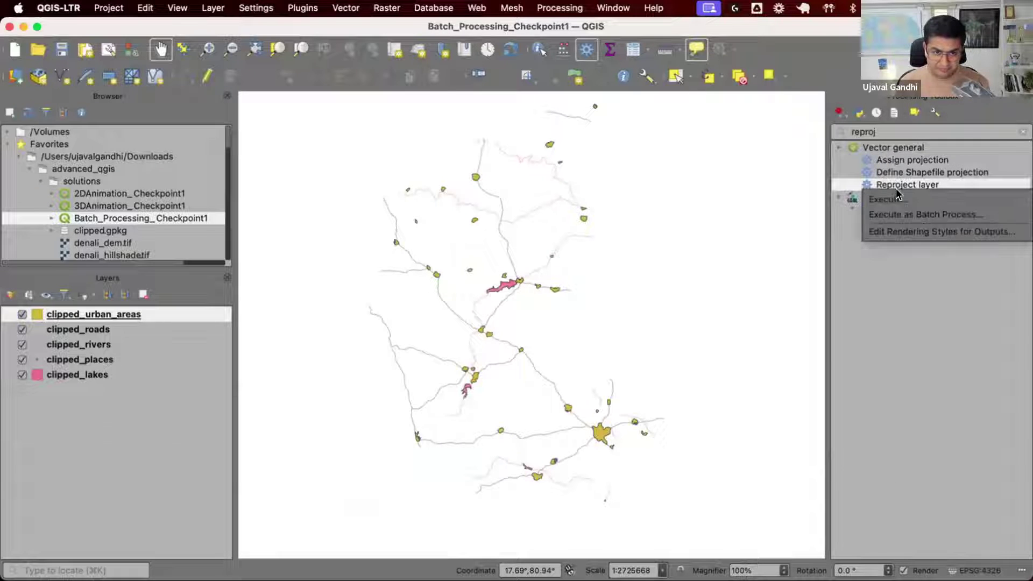
pyautogui.click(908, 215)
# Load all five clipped layers from the open layers as batch inputs.
pyautogui.click(370, 188)
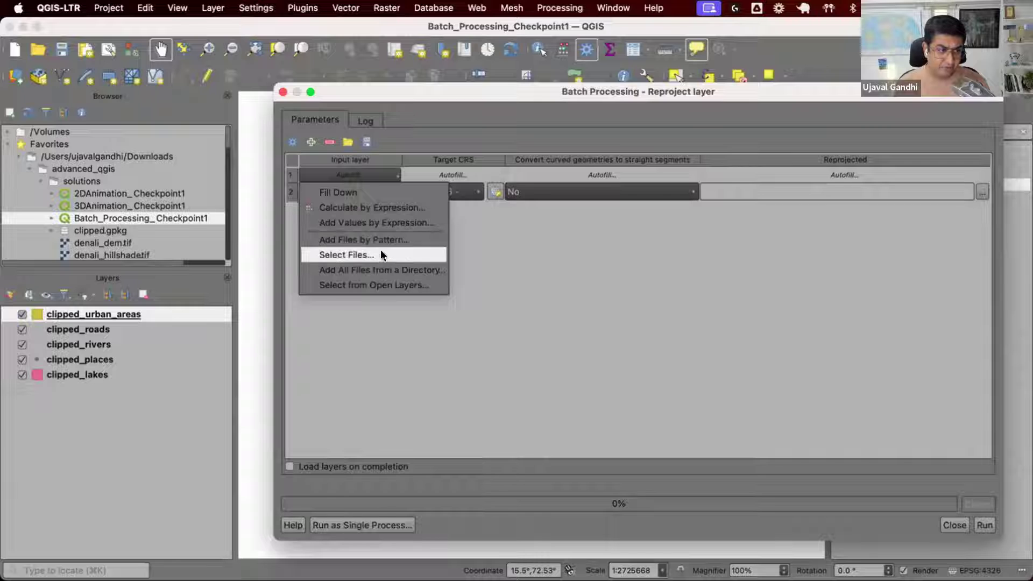
pyautogui.click(386, 279)
pyautogui.click(615, 326)
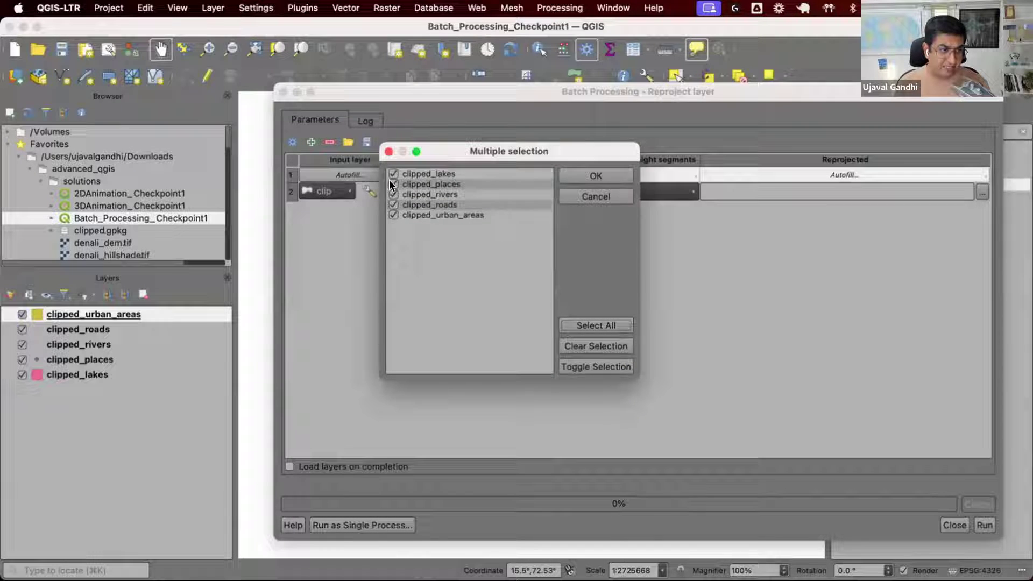
pyautogui.press('Return')
pyautogui.moveTo(401, 160); pyautogui.dragTo(462, 161)
# Set the target CRS to EPSG:32643 UTM zone 43N and fill it down to every row.
pyautogui.click(534, 181)
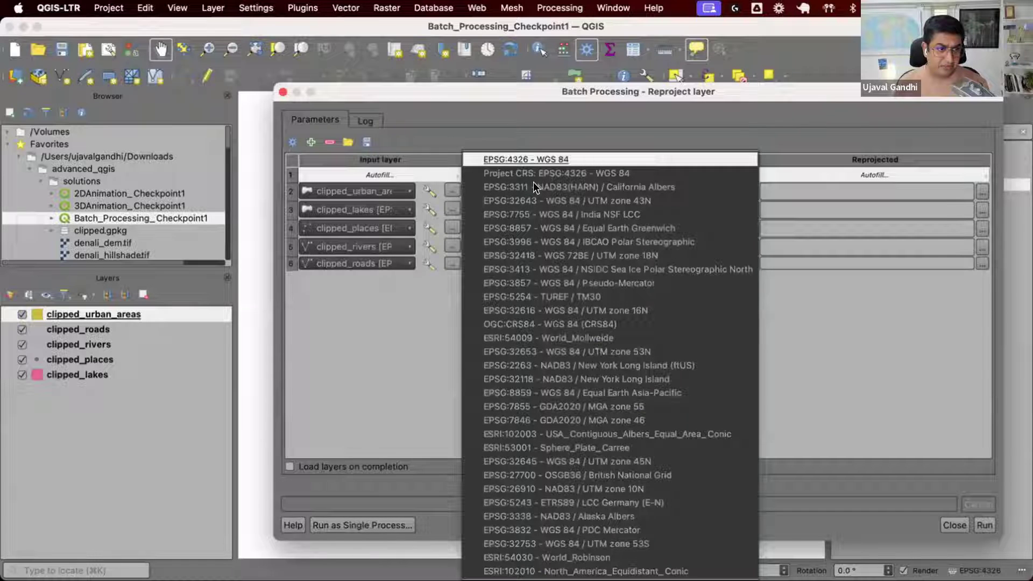
pyautogui.click(554, 200)
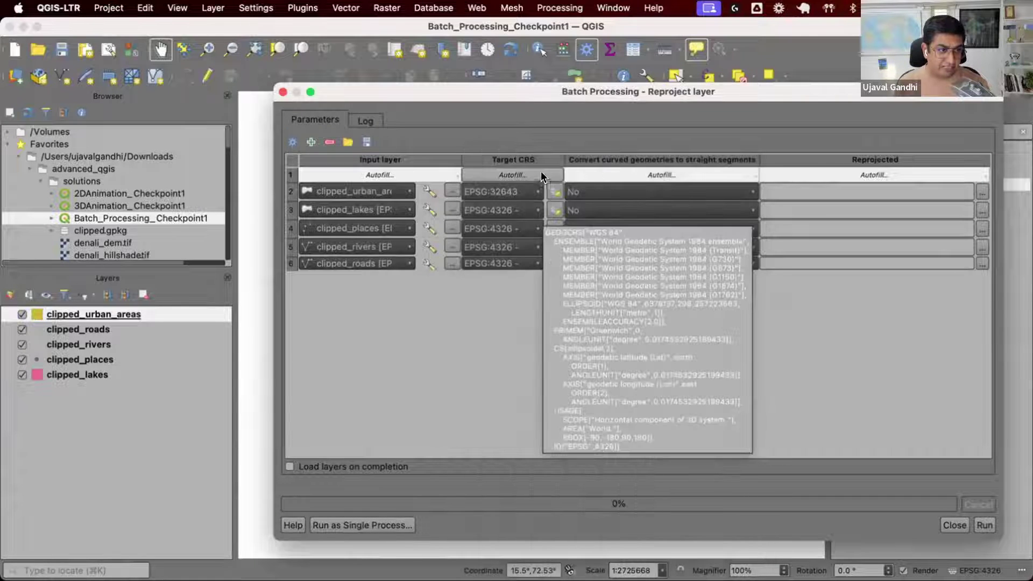
pyautogui.click(539, 176)
pyautogui.click(537, 191)
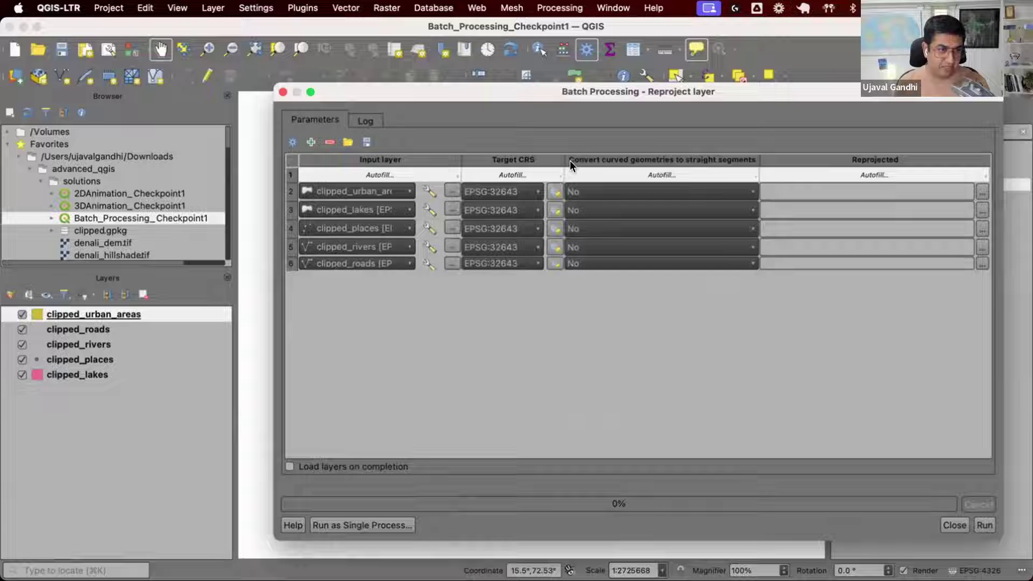
pyautogui.moveTo(757, 154); pyautogui.dragTo(682, 154)
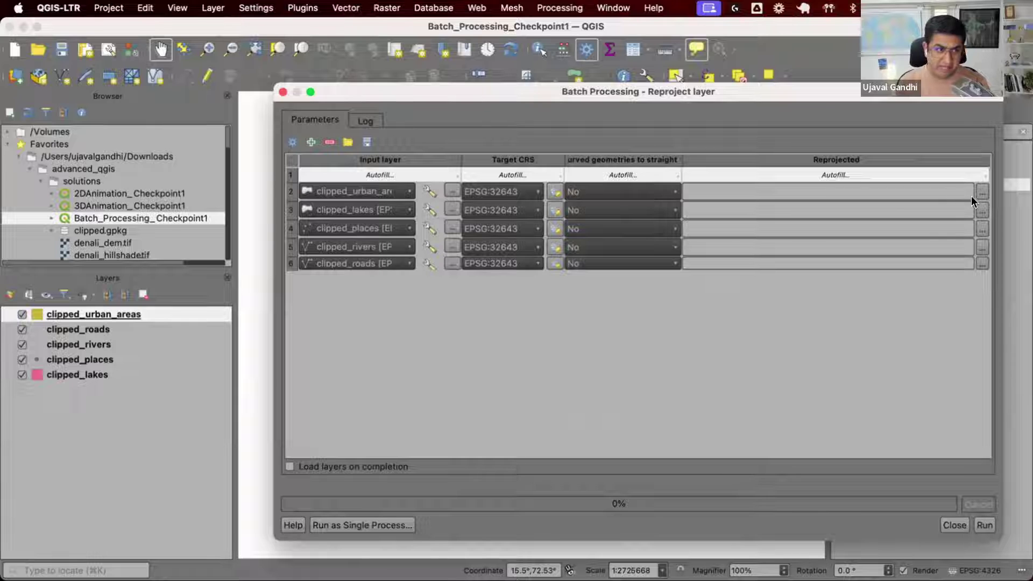
pyautogui.moveTo(462, 159); pyautogui.dragTo(480, 159)
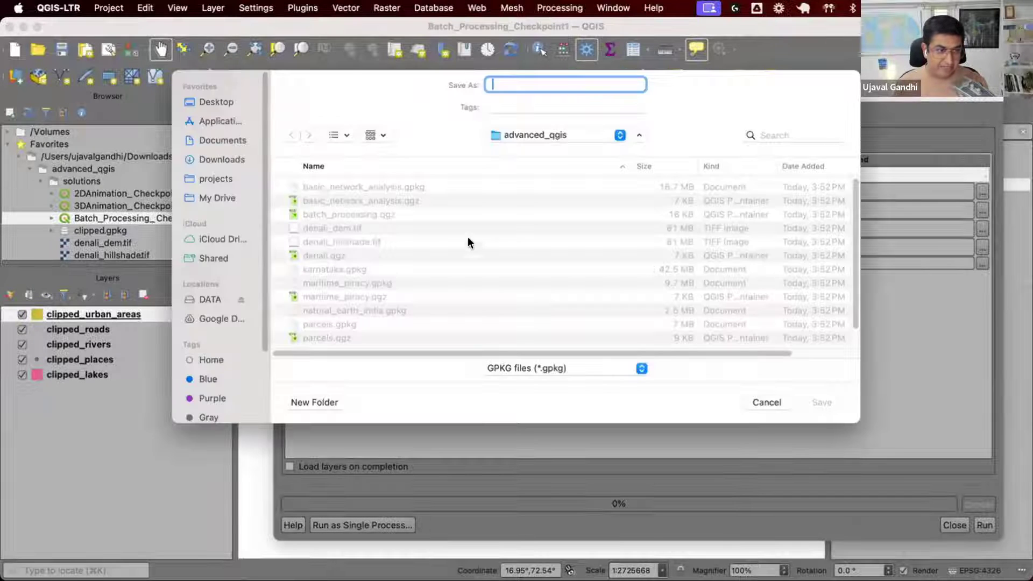
# Save outputs in Downloads with prefix 'reprojected_', auto-filling names from each input layer.
pyautogui.click(205, 157)
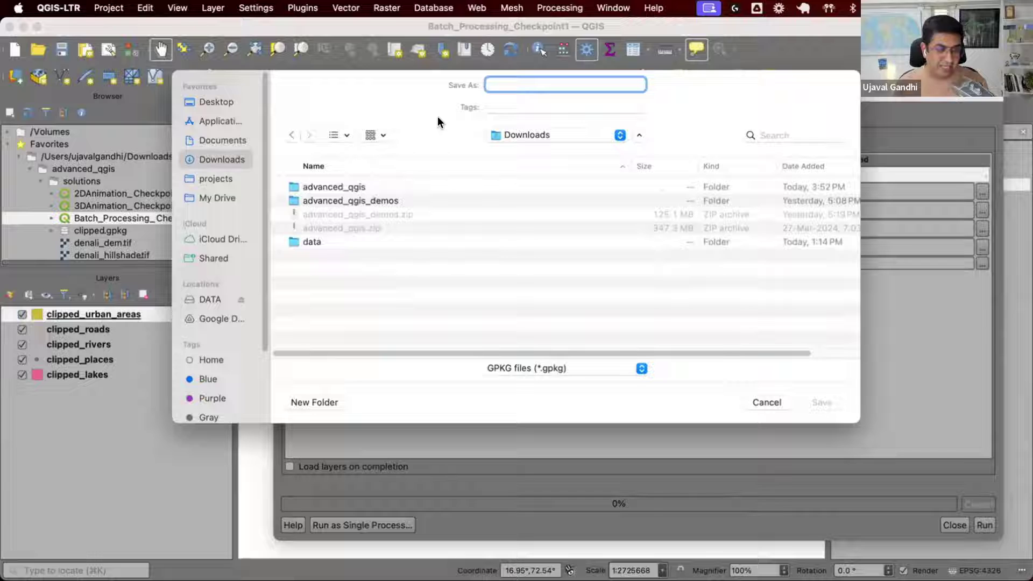
pyautogui.write('reprojected_')
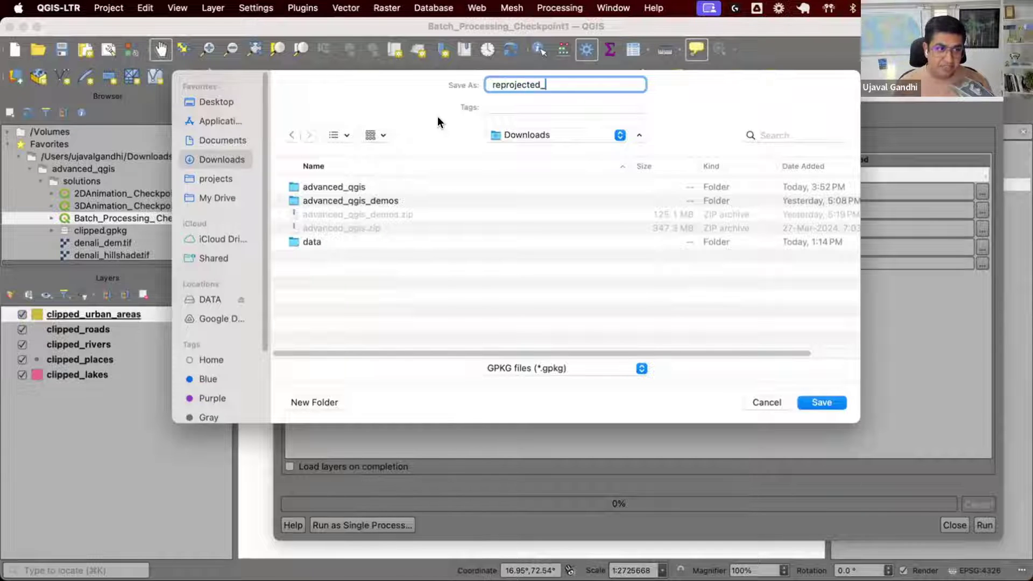
pyautogui.press('Return')
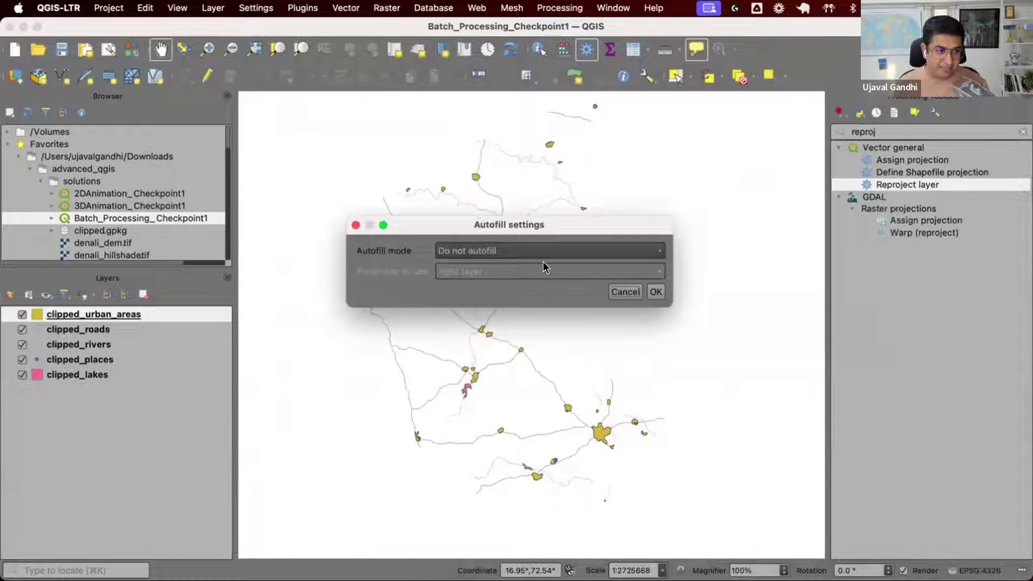
pyautogui.click(534, 255)
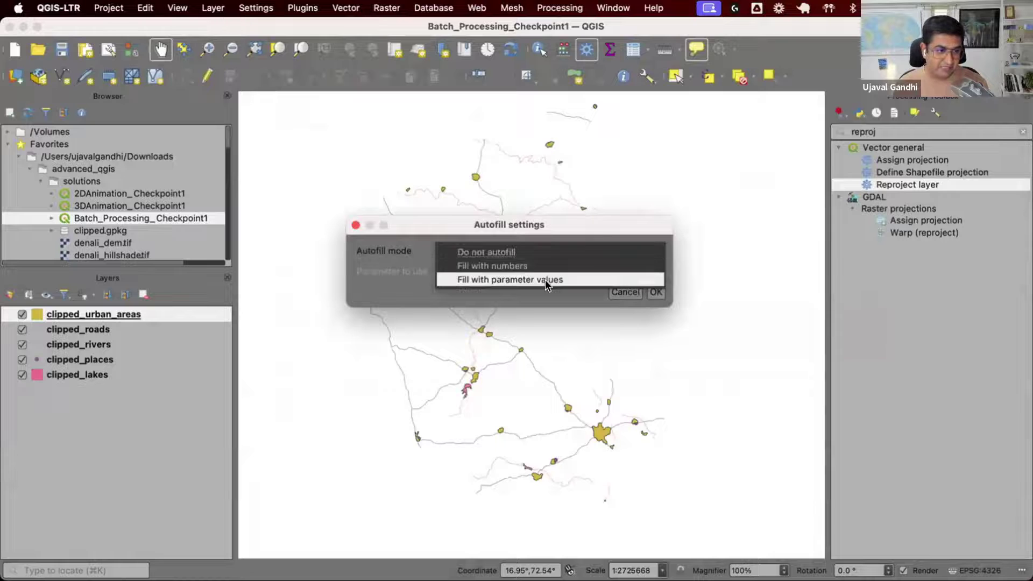
pyautogui.click(544, 279)
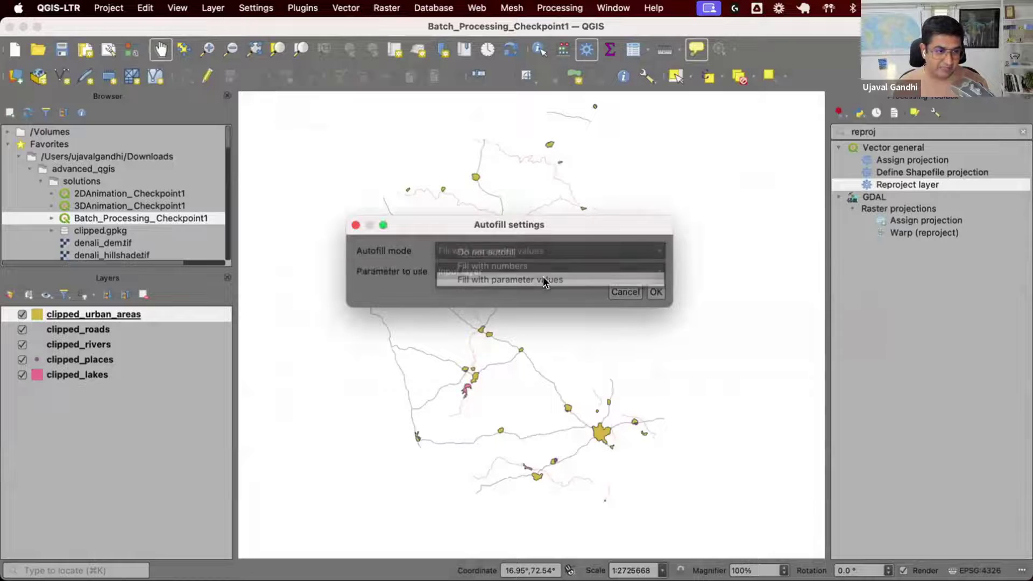
pyautogui.click(655, 292)
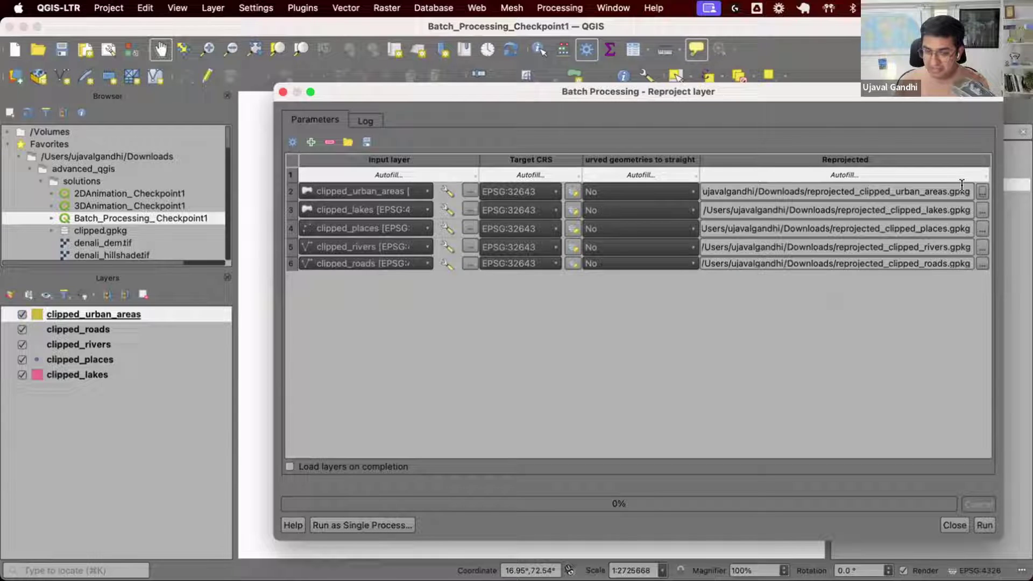
# Bring up the Autofill options menu for the Reprojected output column.
pyautogui.click(911, 176)
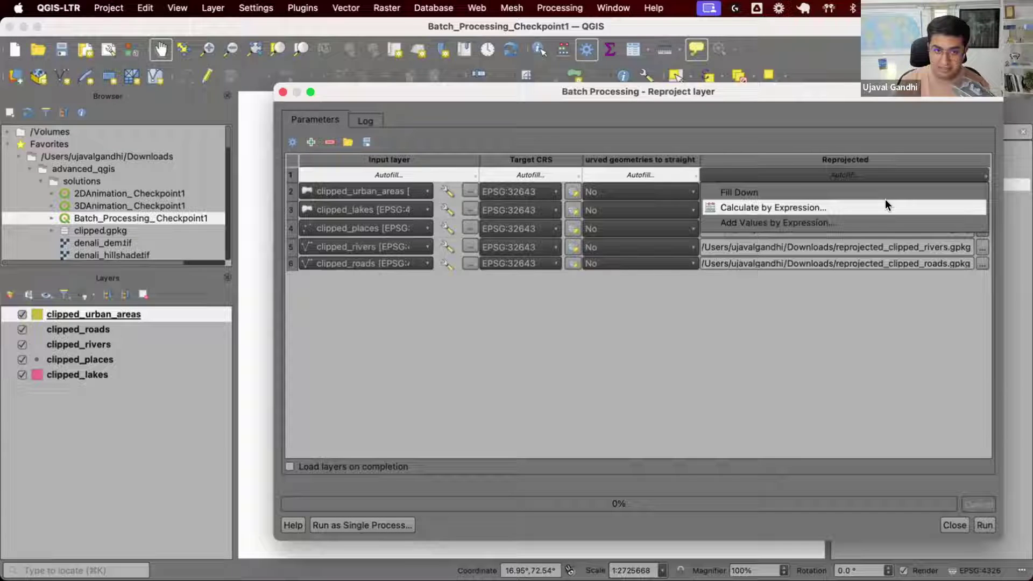
pyautogui.click(886, 203)
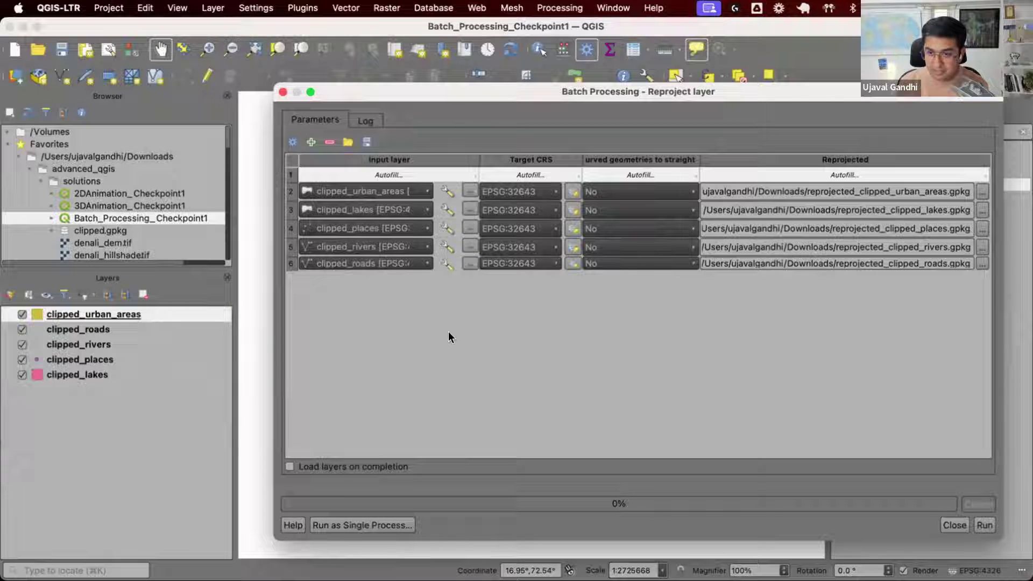
pyautogui.click(915, 174)
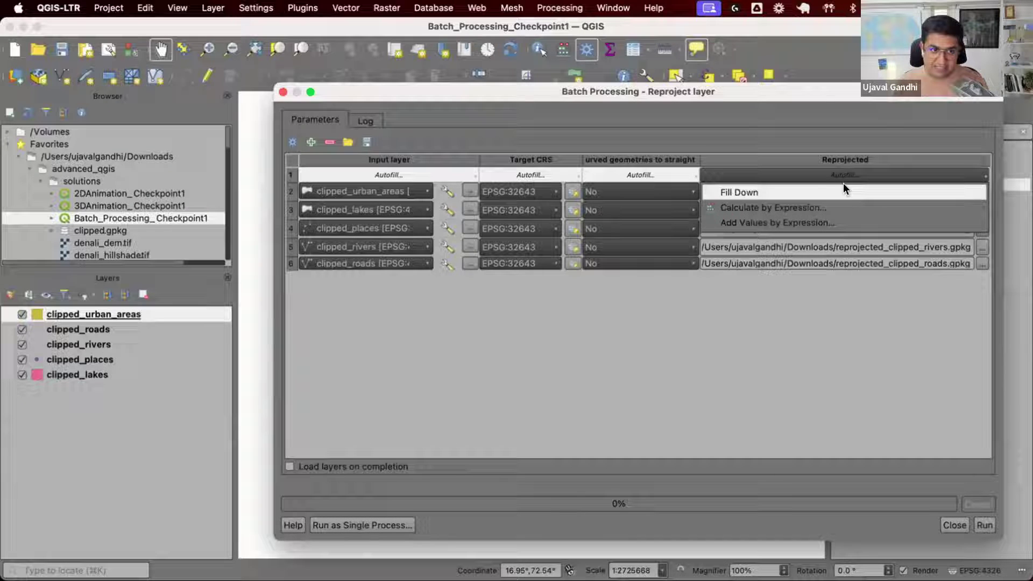
pyautogui.click(843, 199)
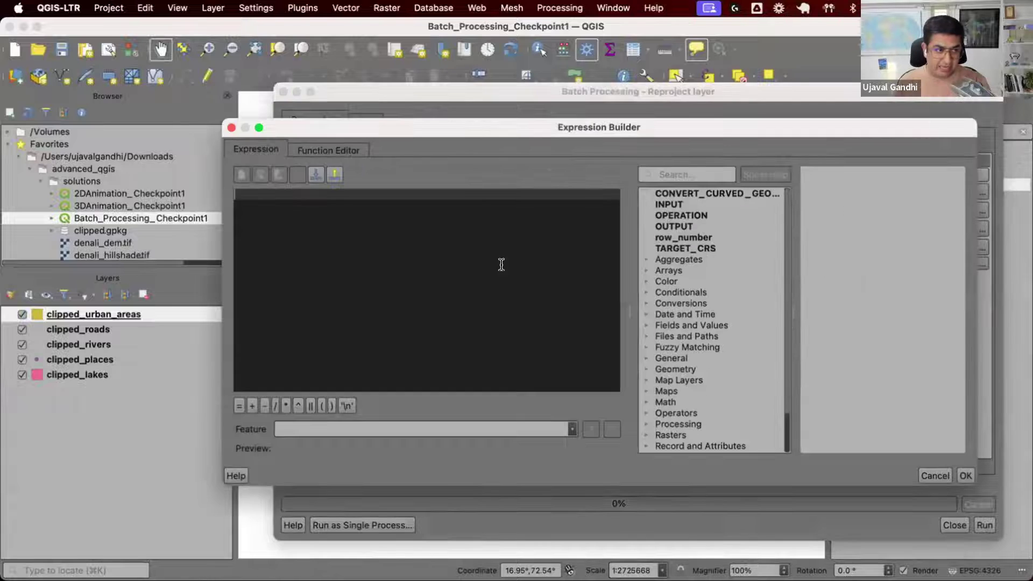
pyautogui.moveTo(573, 125); pyautogui.dragTo(580, 112)
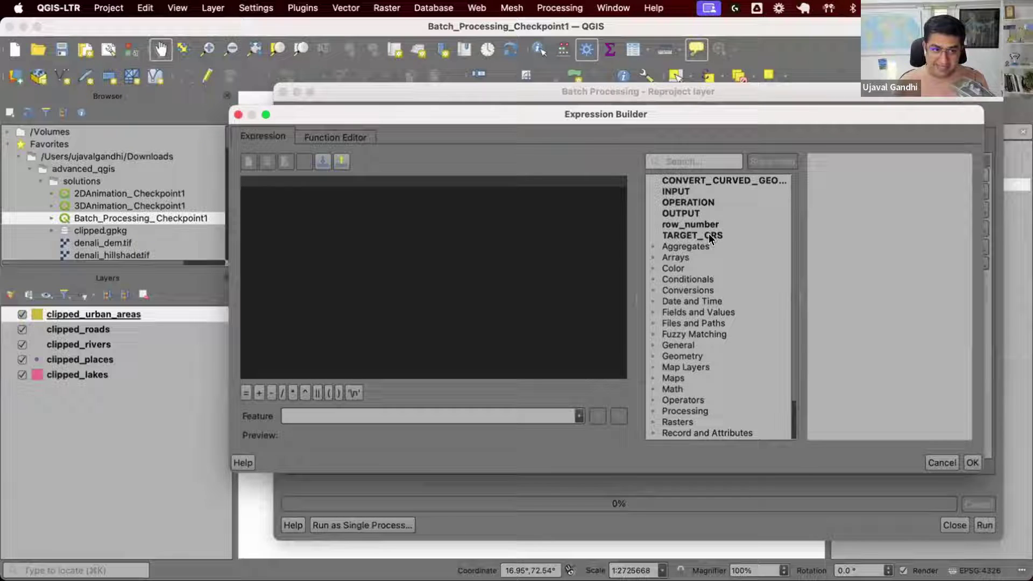
pyautogui.click(676, 191)
pyautogui.doubleClick(676, 191)
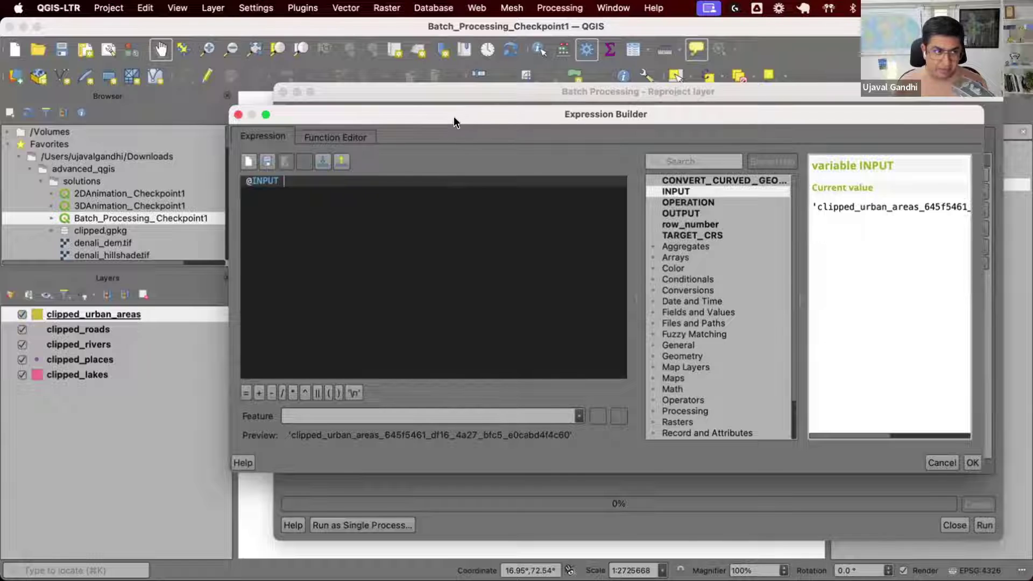
pyautogui.moveTo(454, 117); pyautogui.dragTo(447, 246)
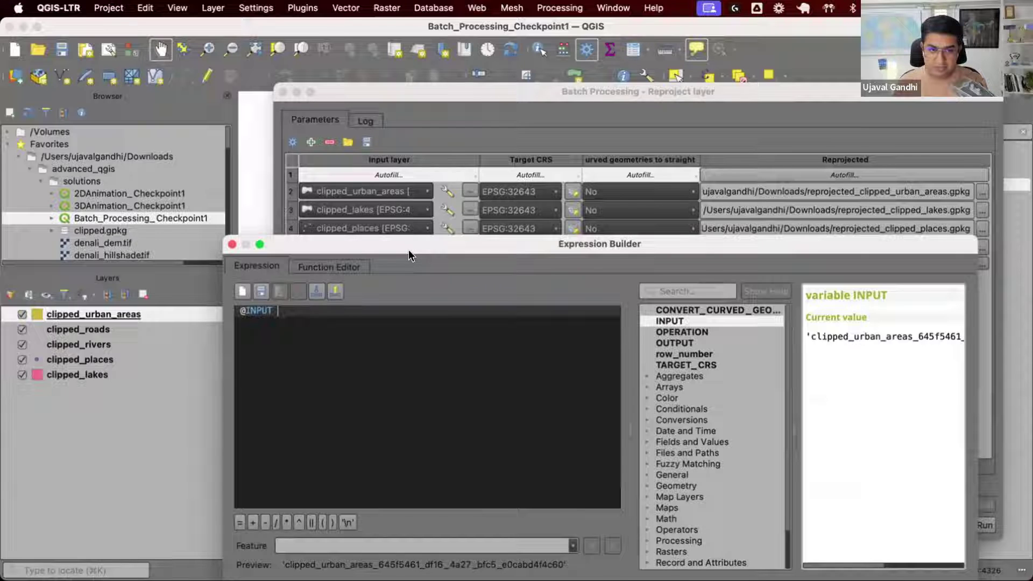
pyautogui.moveTo(408, 242); pyautogui.dragTo(425, 156)
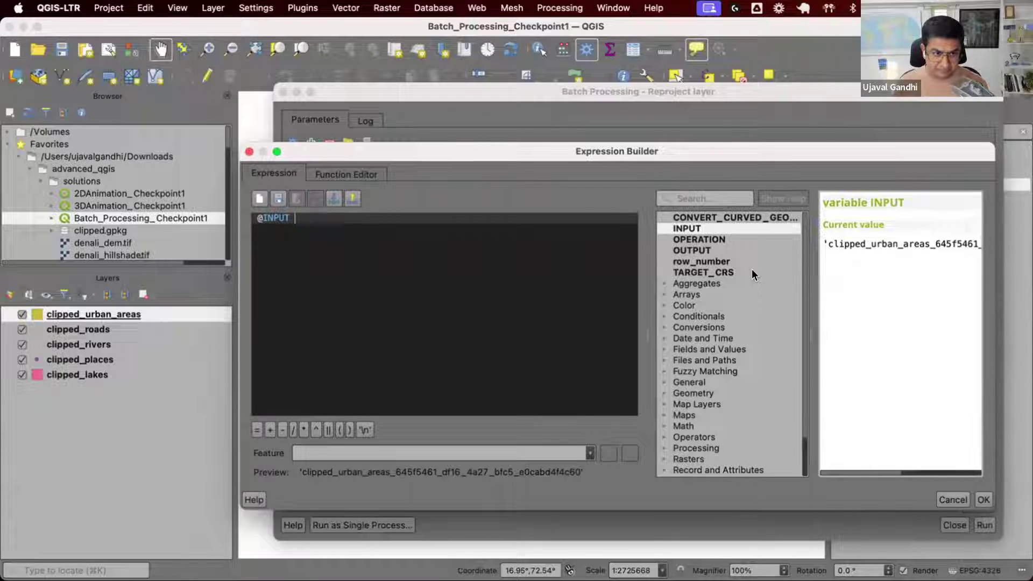
# Look up the layer_property function and read its help on properties like name, id and crs.
pyautogui.click(717, 194)
pyautogui.write('layer_rp')
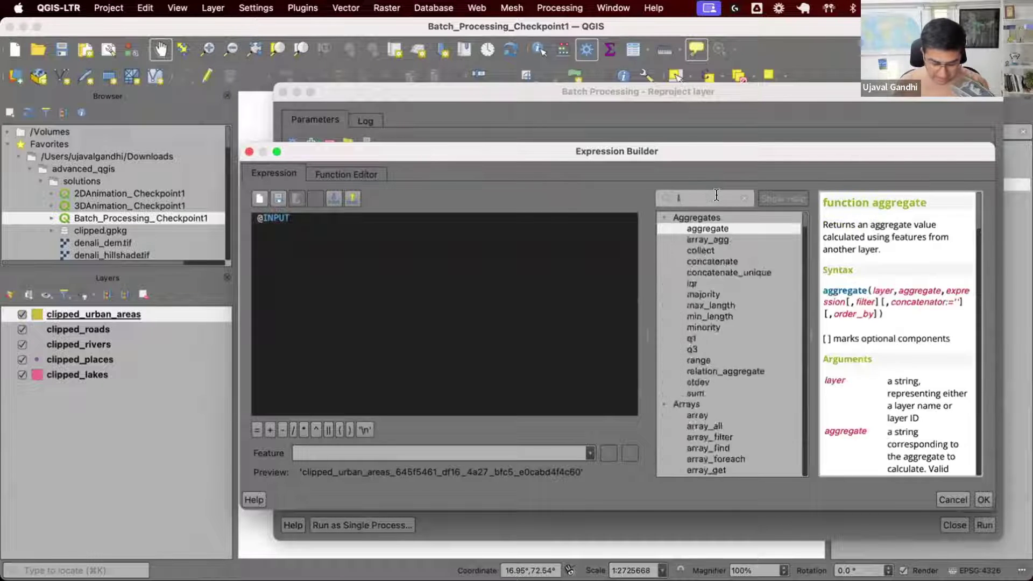
pyautogui.press('BackSpace')
pyautogui.press('BackSpace')
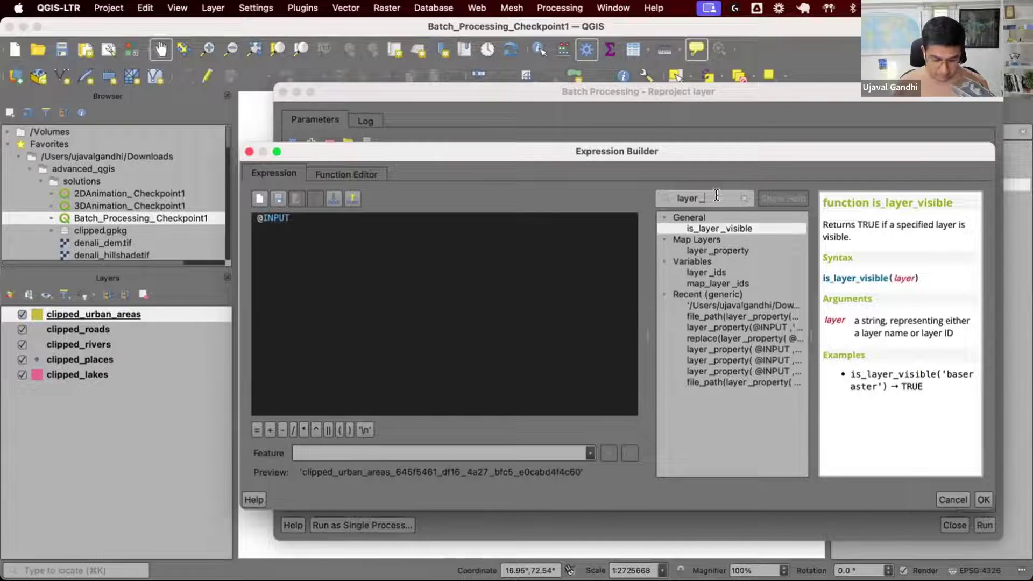
pyautogui.write('pro')
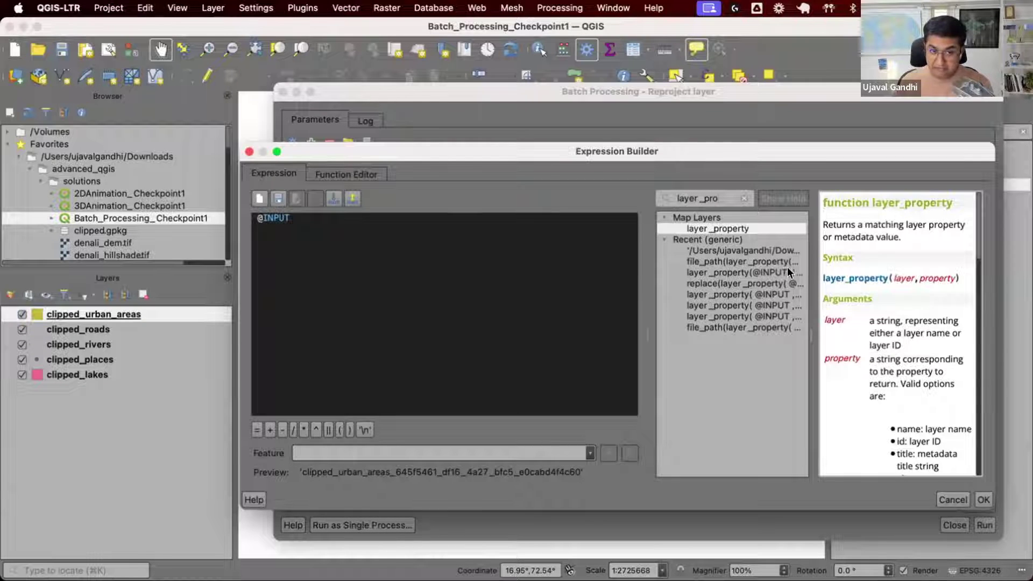
pyautogui.moveTo(811, 312); pyautogui.dragTo(778, 310)
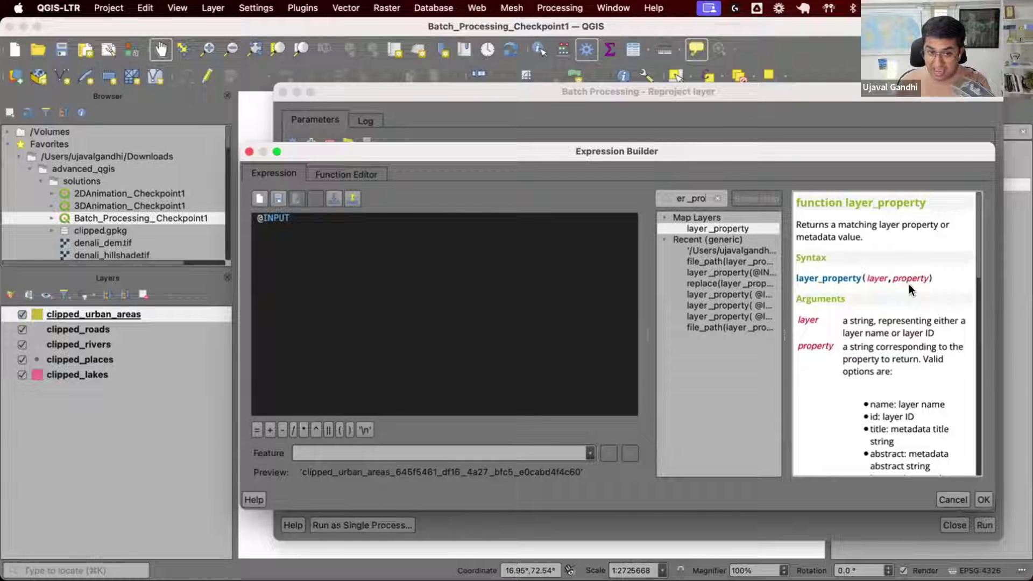
pyautogui.scroll(-5, 878, 339)
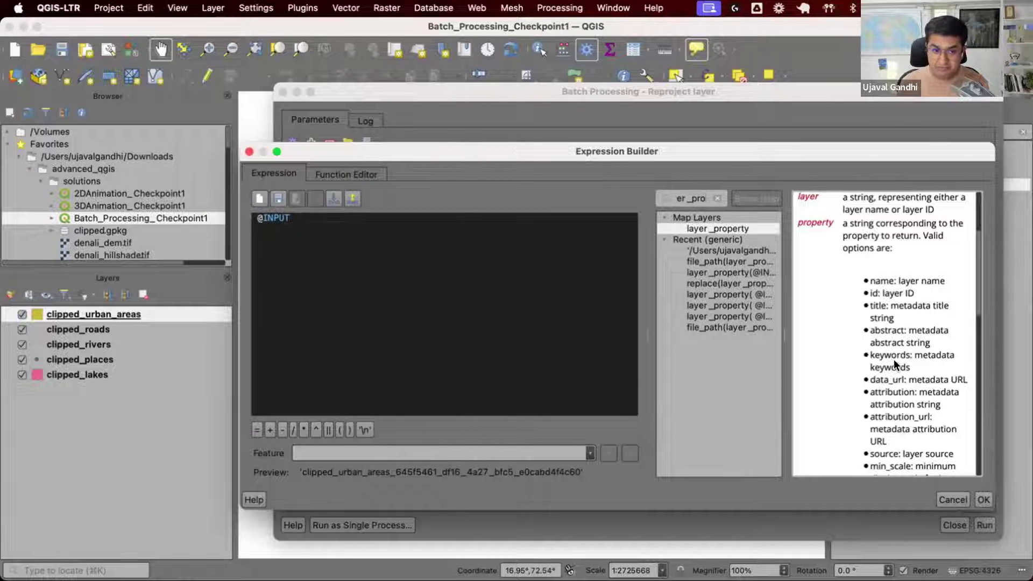
pyautogui.scroll(-10, 894, 361)
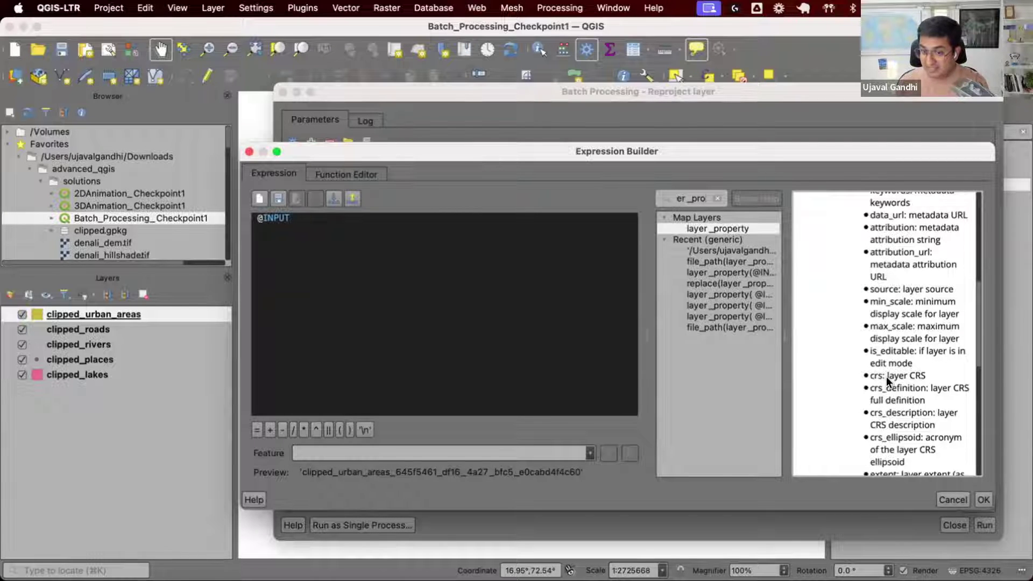
pyautogui.scroll(10, 885, 376)
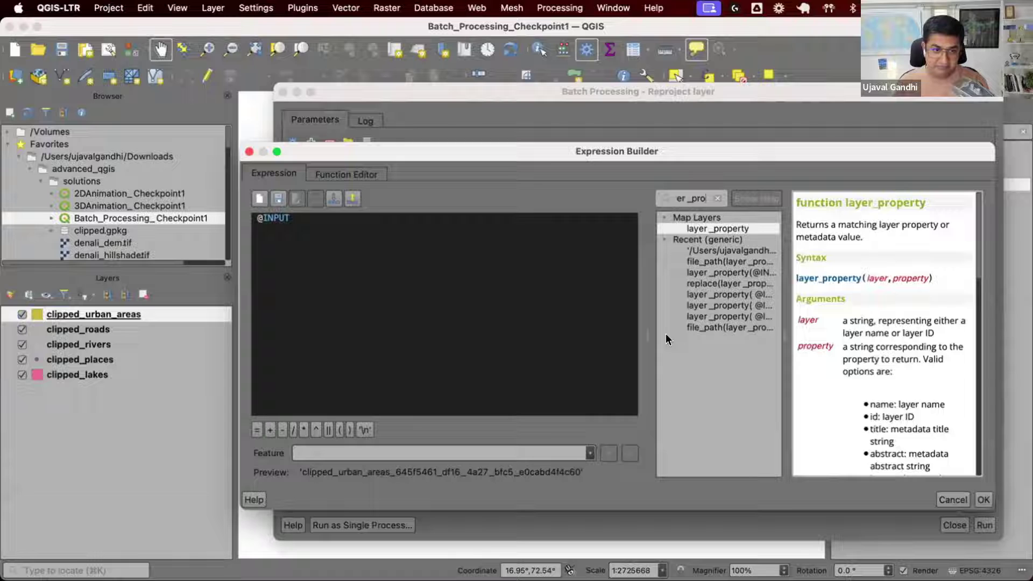
pyautogui.click(302, 232)
pyautogui.press('Home')
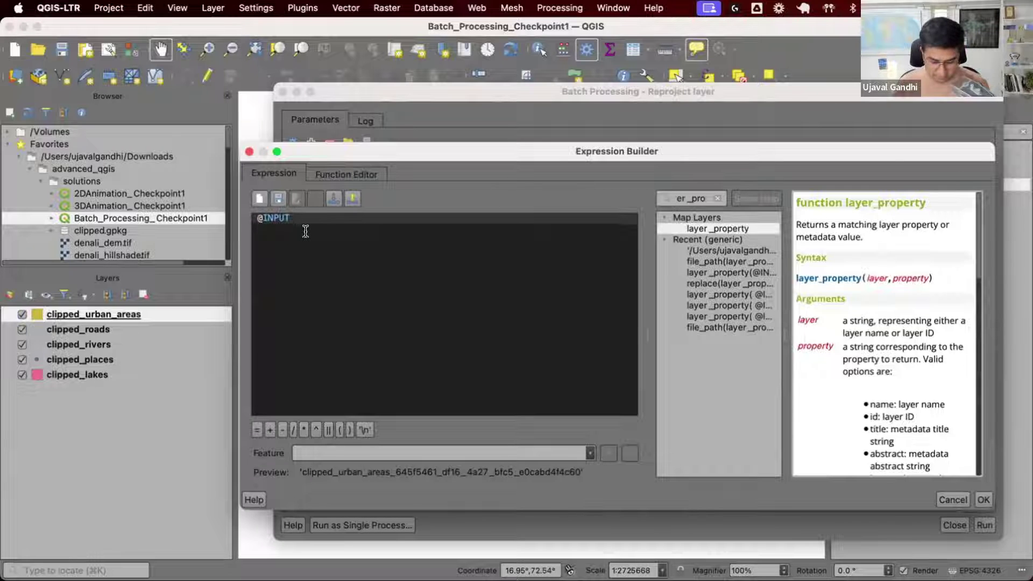
pyautogui.write('lay')
pyautogui.press('Return')
pyautogui.write('(')
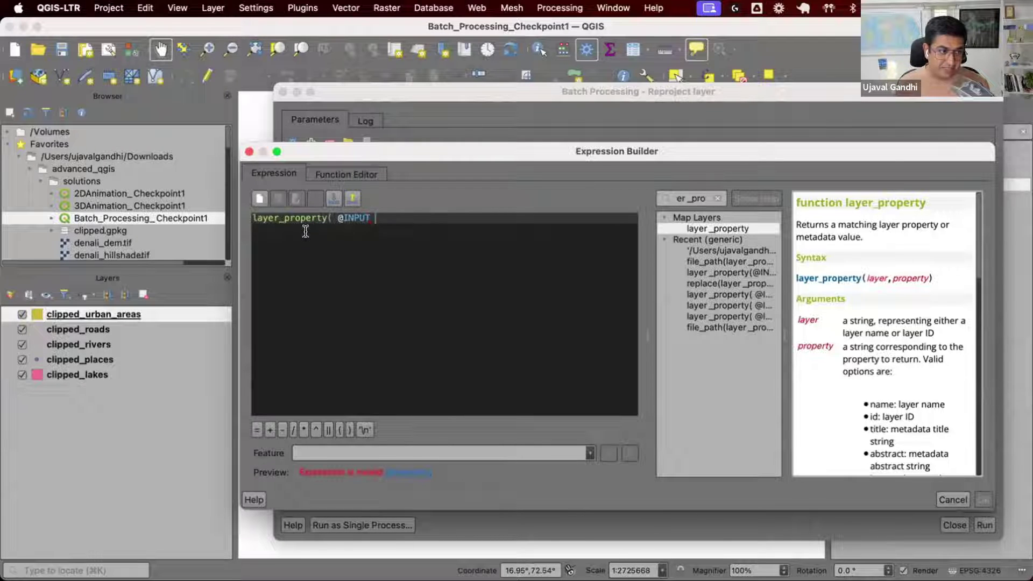
pyautogui.press('End')
pyautogui.write(", 'name')")
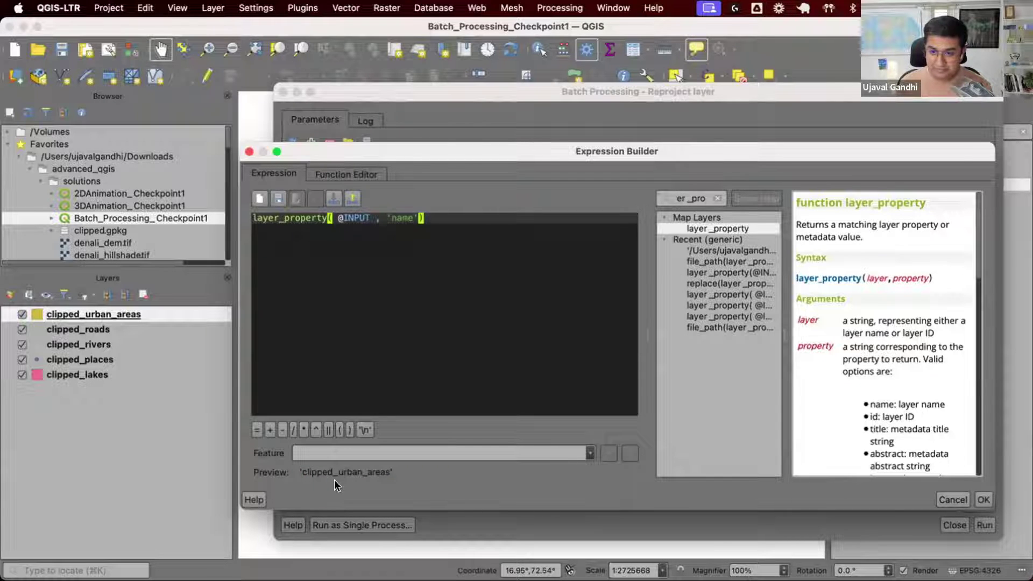
# Test the 'path' property, then revert it to 'name'.
pyautogui.doubleClick(395, 217)
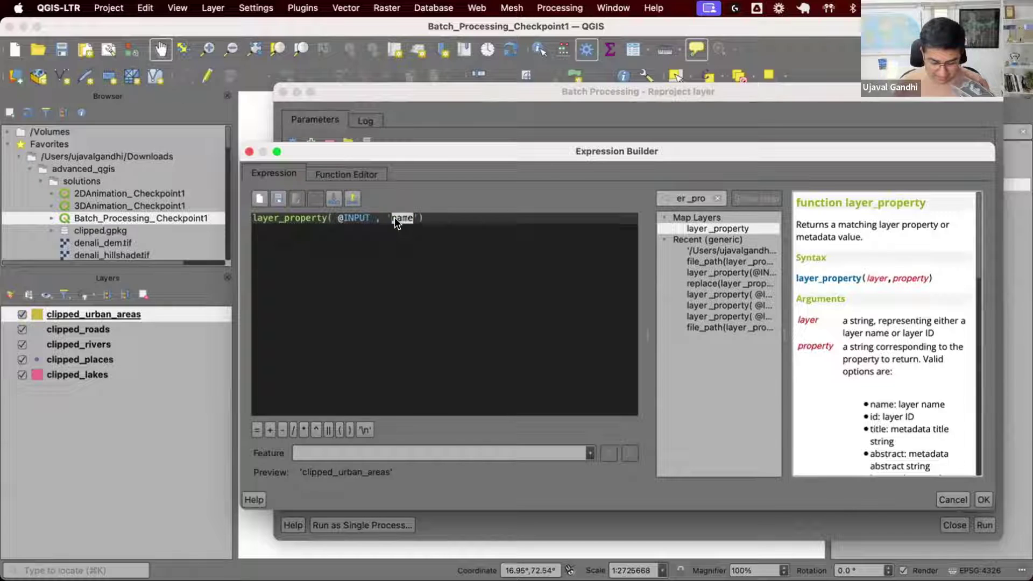
pyautogui.write('path')
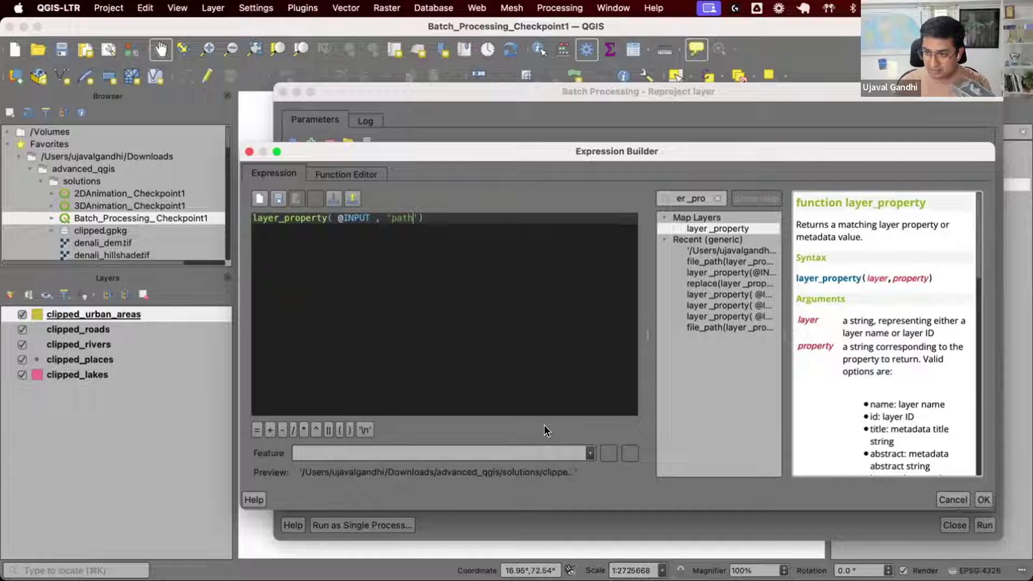
pyautogui.press('BackSpace')
pyautogui.press('BackSpace')
pyautogui.press('BackSpace')
pyautogui.press('BackSpace')
pyautogui.write('name')
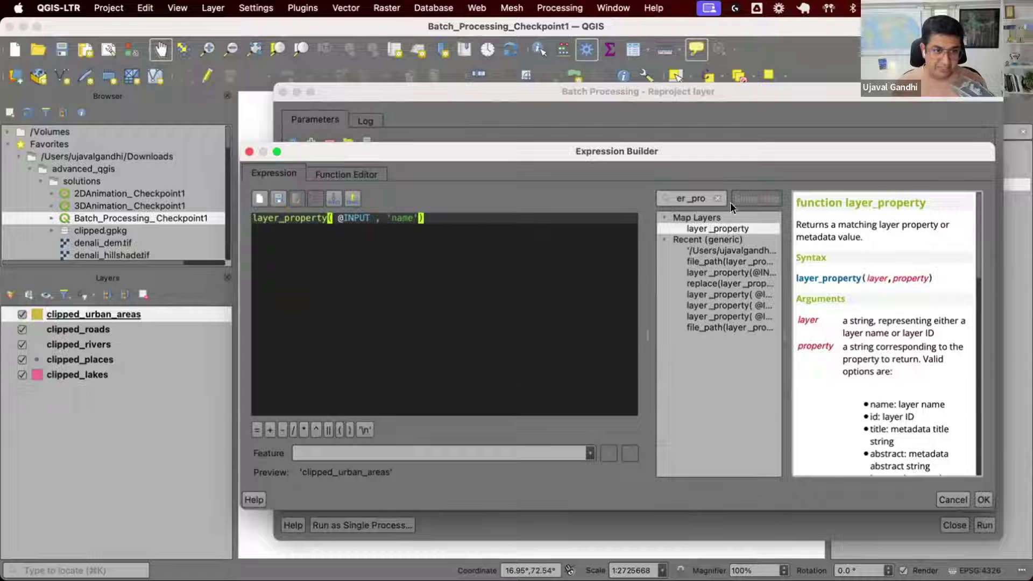
# Look up replace and wrap the expression in replace(…, 'clipped', 'reprojected').
pyautogui.click(718, 197)
pyautogui.write('repla')
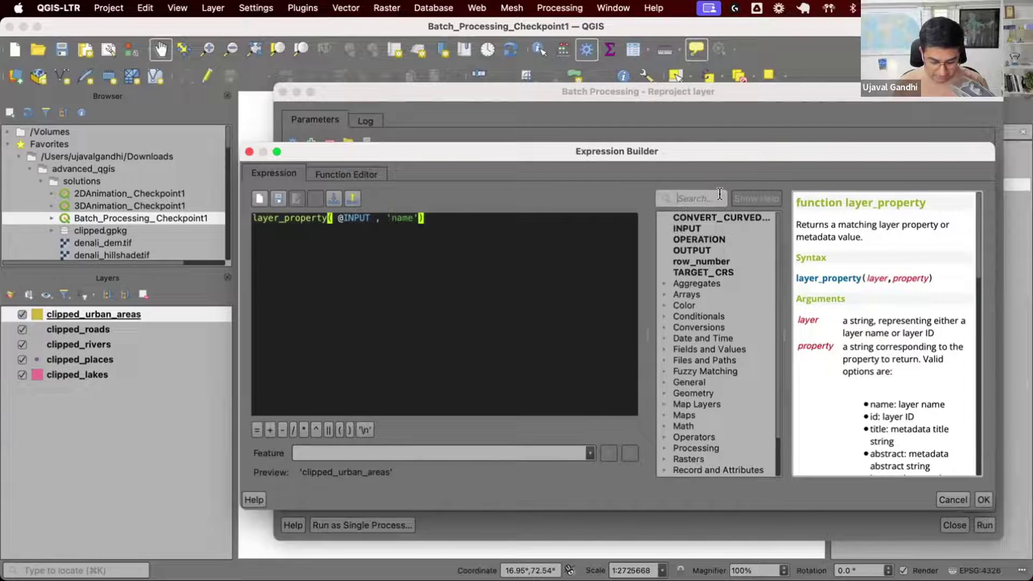
pyautogui.click(743, 261)
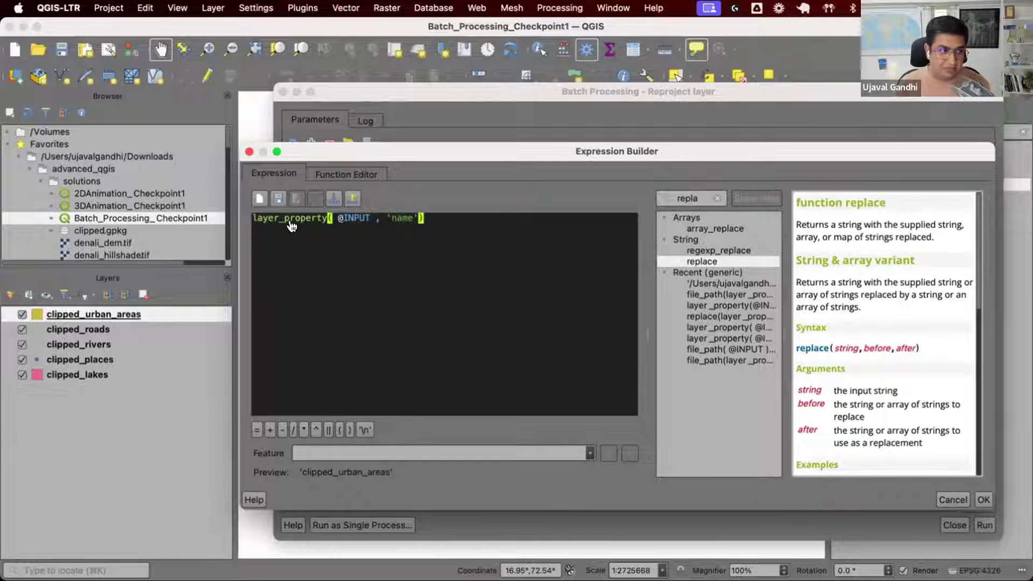
pyautogui.click(254, 217)
pyautogui.write('replace(')
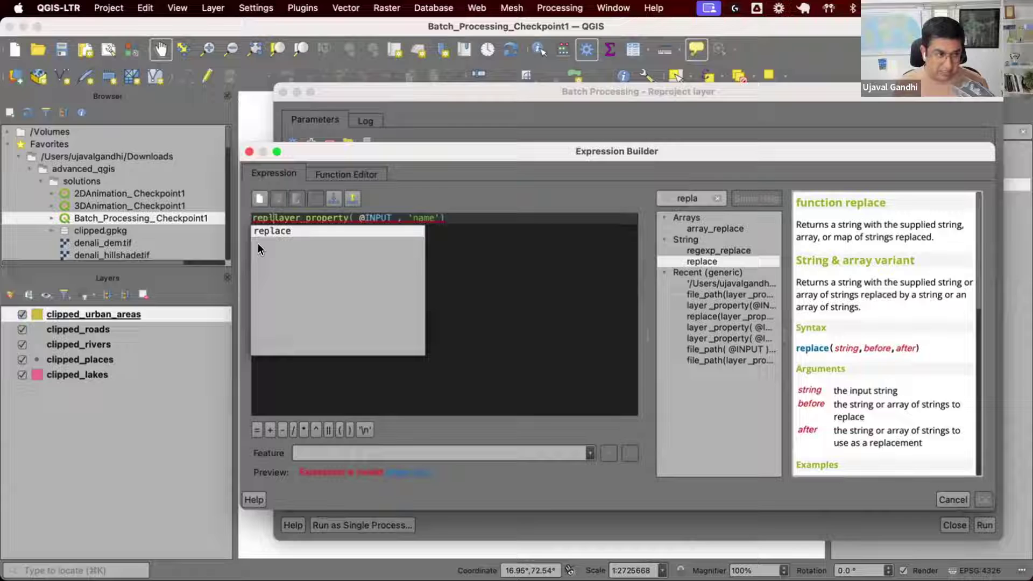
pyautogui.press('End')
pyautogui.write(", 'clipped', '")
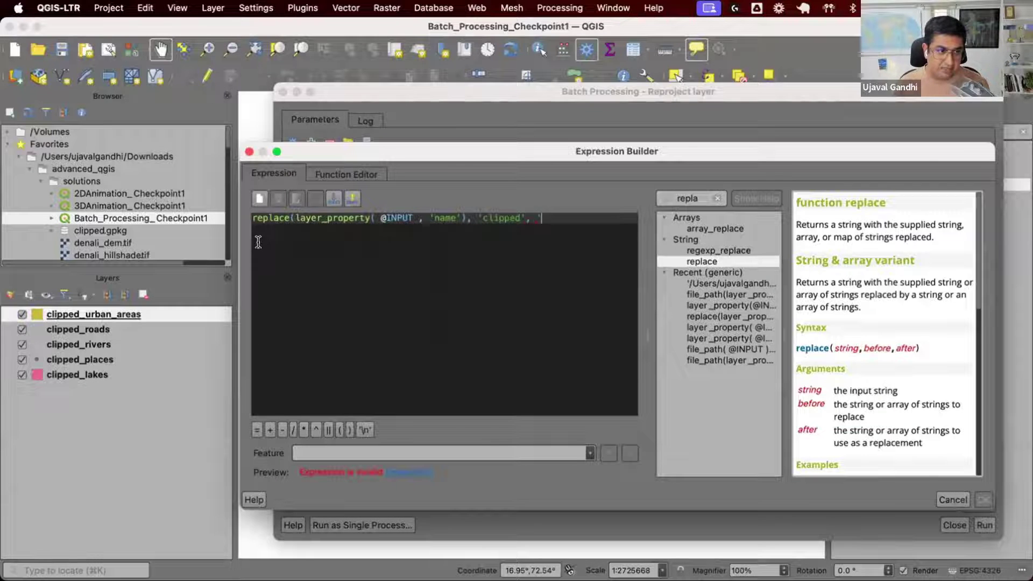
pyautogui.write("reprojected')")
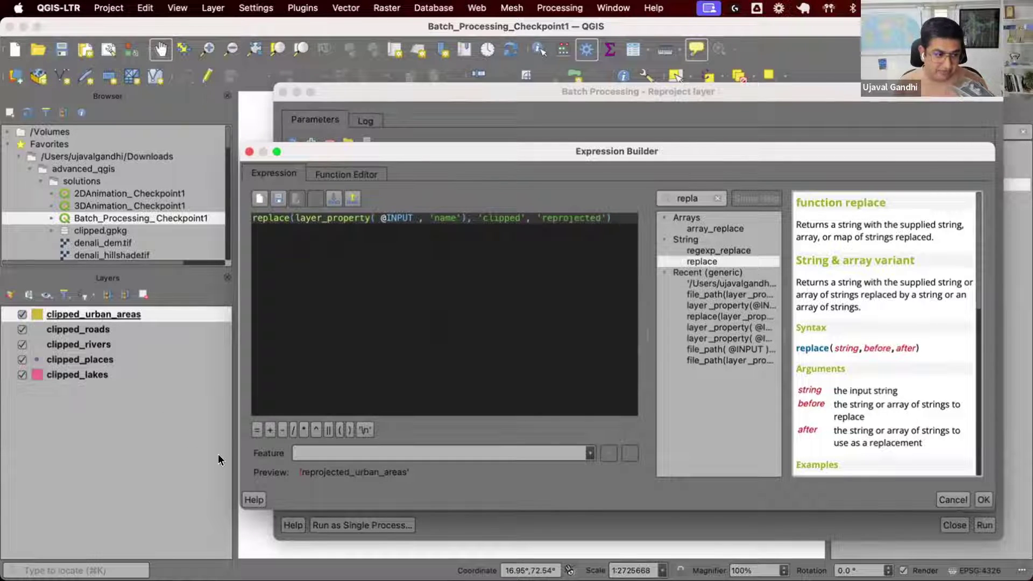
# Append || '.gpkg' to the end of the expression.
pyautogui.click(327, 430)
pyautogui.write("'.gpkg'")
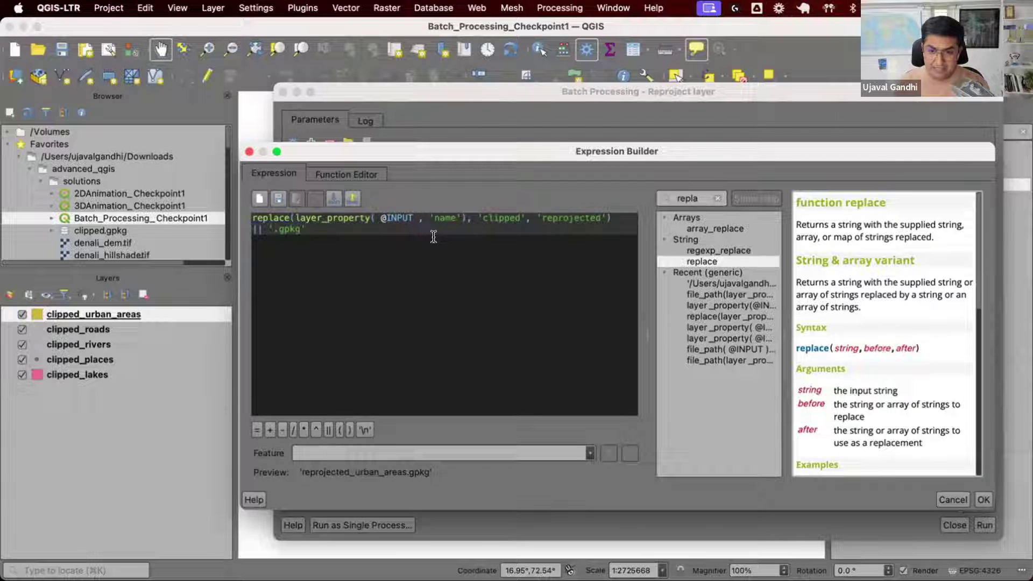
# Prepend the quoted Downloads folder path and || to the expression, undoing a Windows-path test.
pyautogui.write("'User")
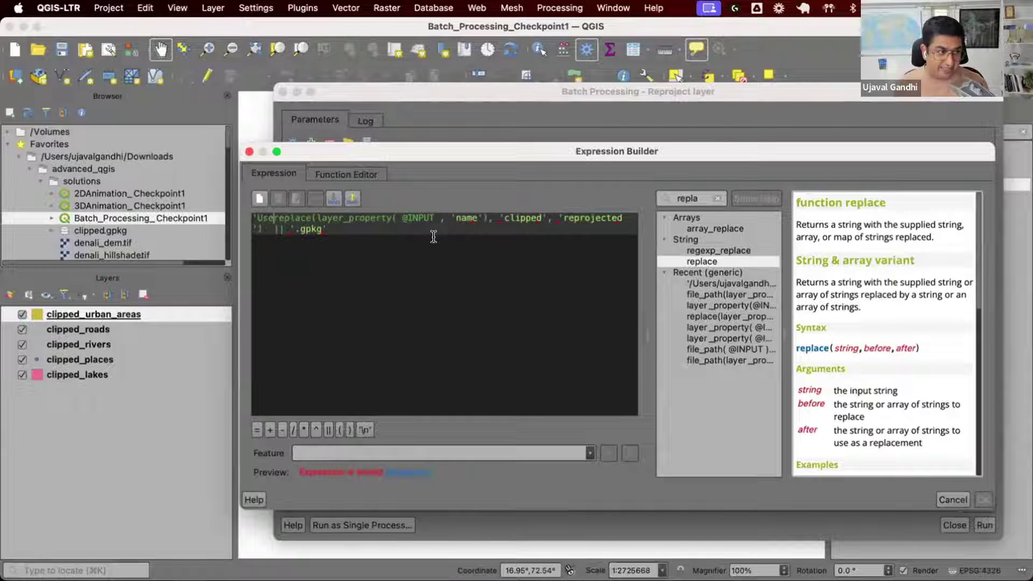
pyautogui.write('s/ujava')
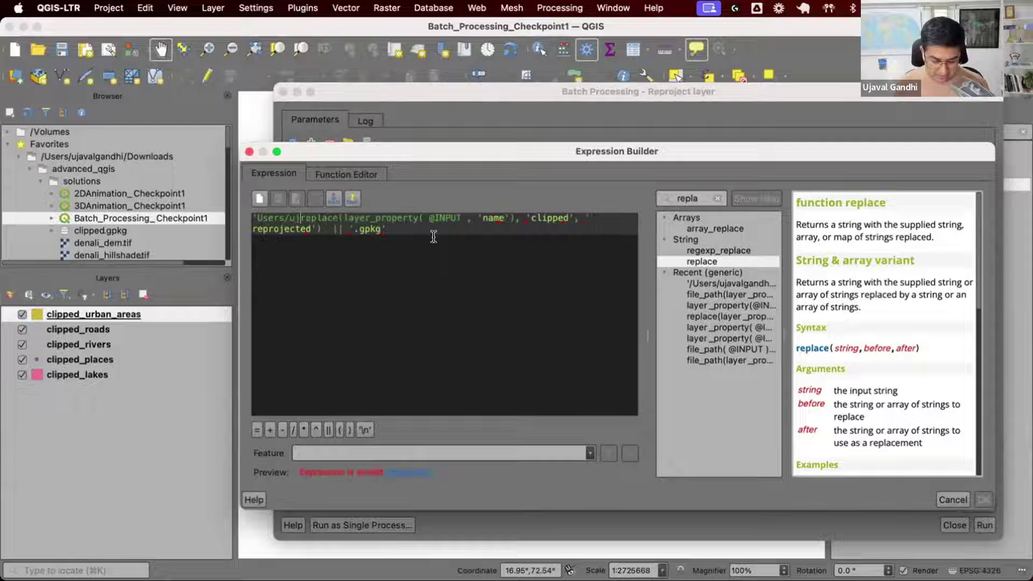
pyautogui.write('gandhi')
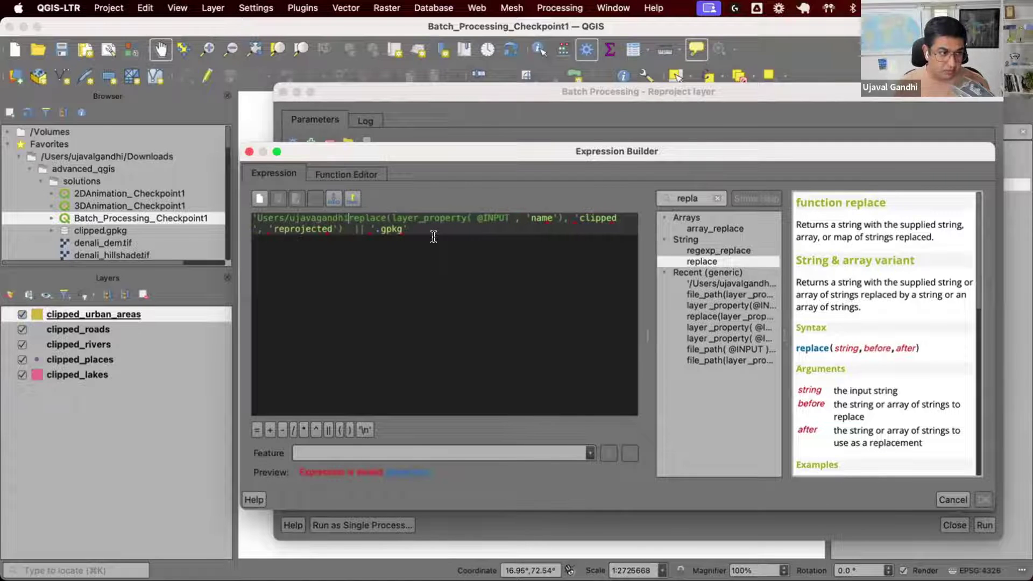
pyautogui.write('/Downloads/')
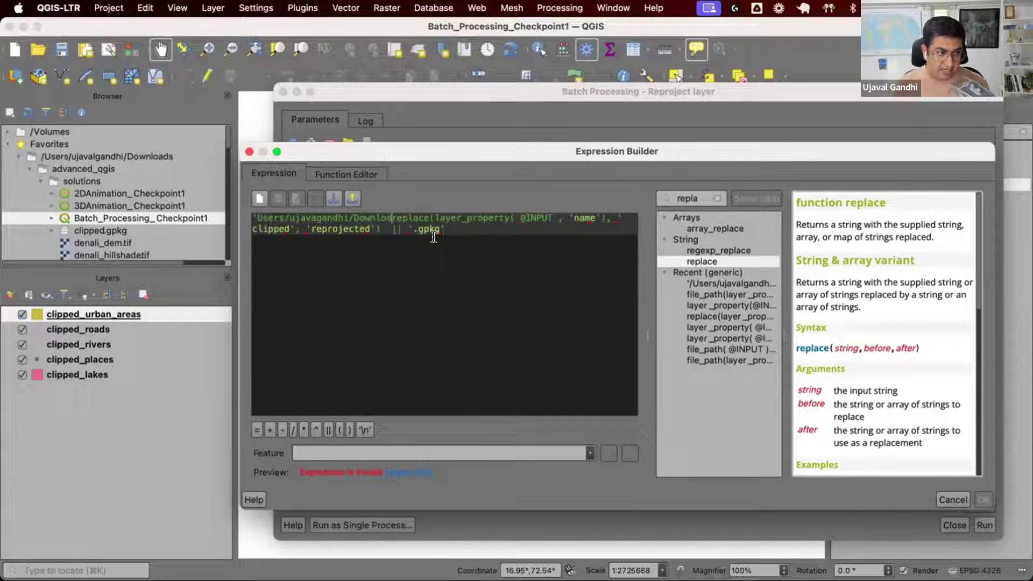
pyautogui.write("' | ")
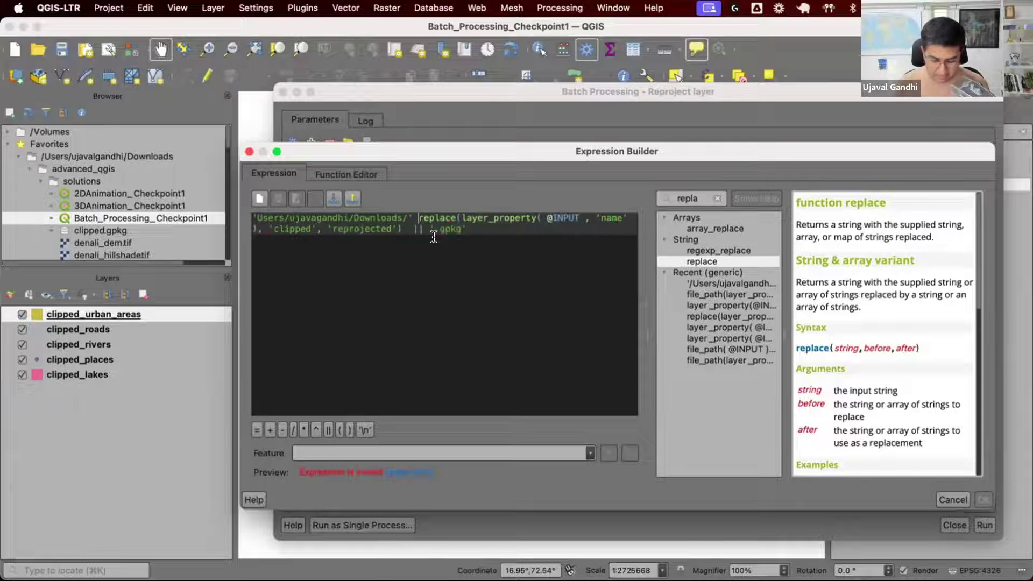
pyautogui.write('|')
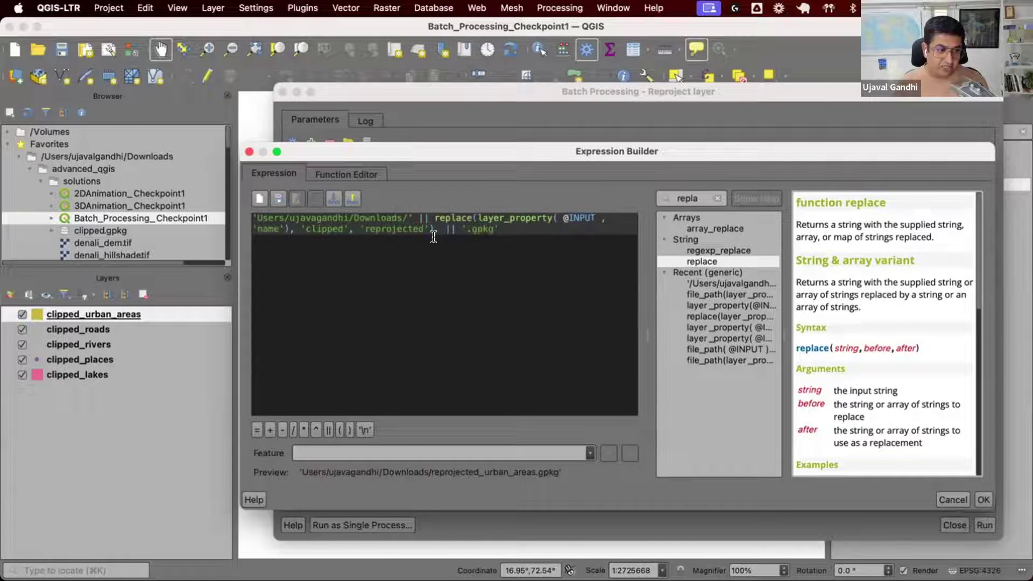
pyautogui.click(256, 218)
pyautogui.write('/')
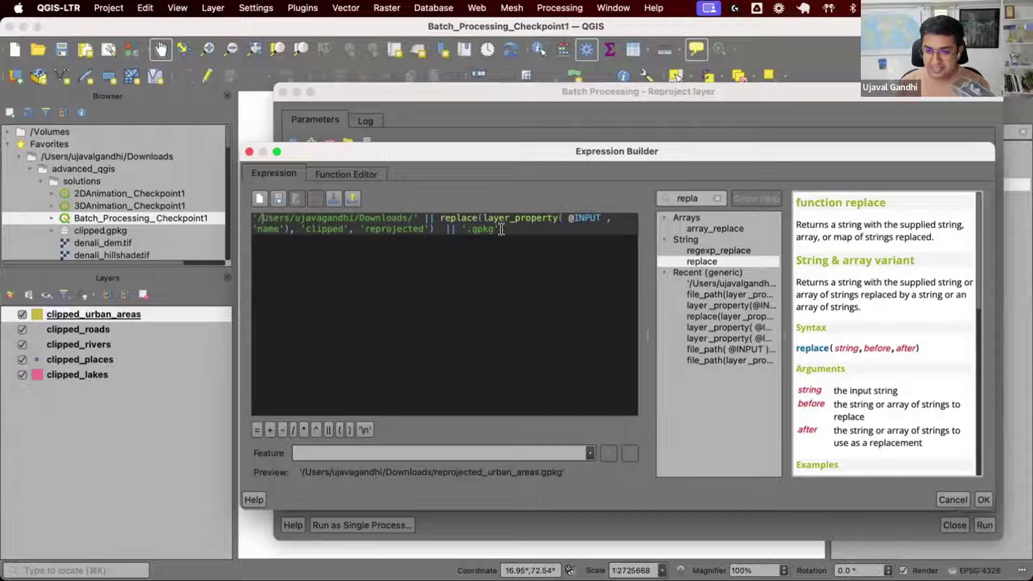
pyautogui.moveTo(413, 217); pyautogui.dragTo(254, 218)
pyautogui.write('C:')
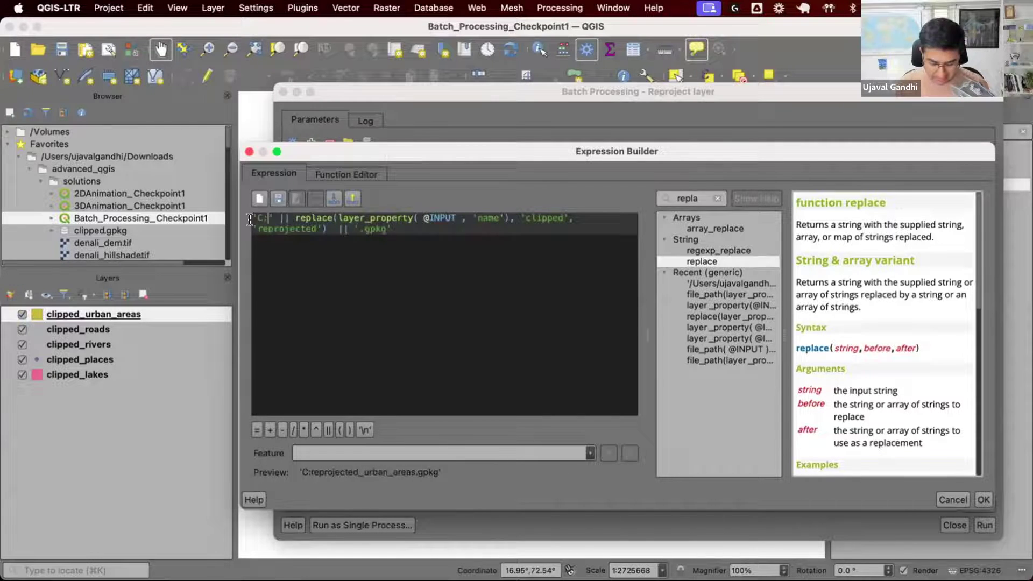
pyautogui.write('\\Users\\uja')
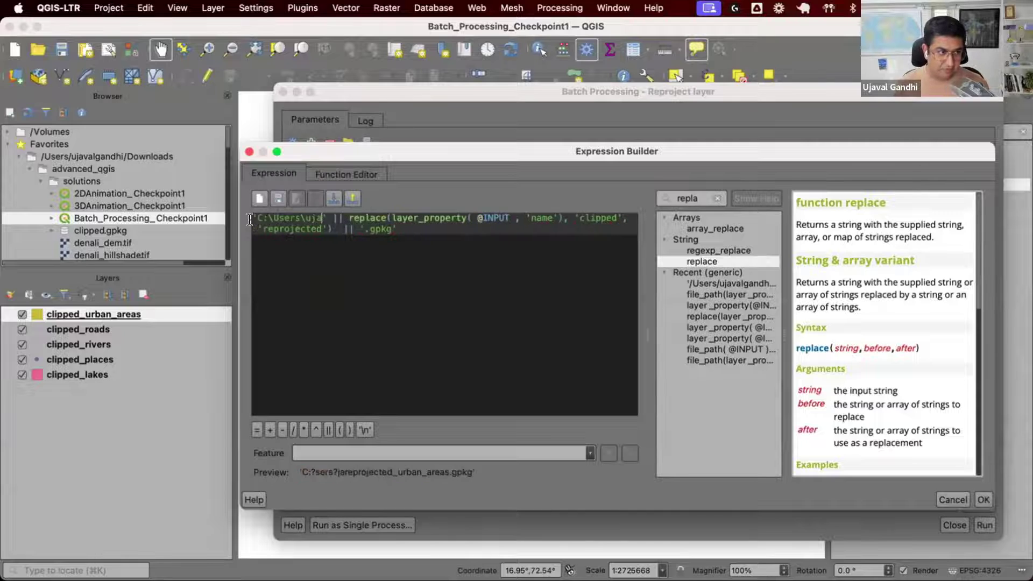
pyautogui.write('val\\Downlaods\\')
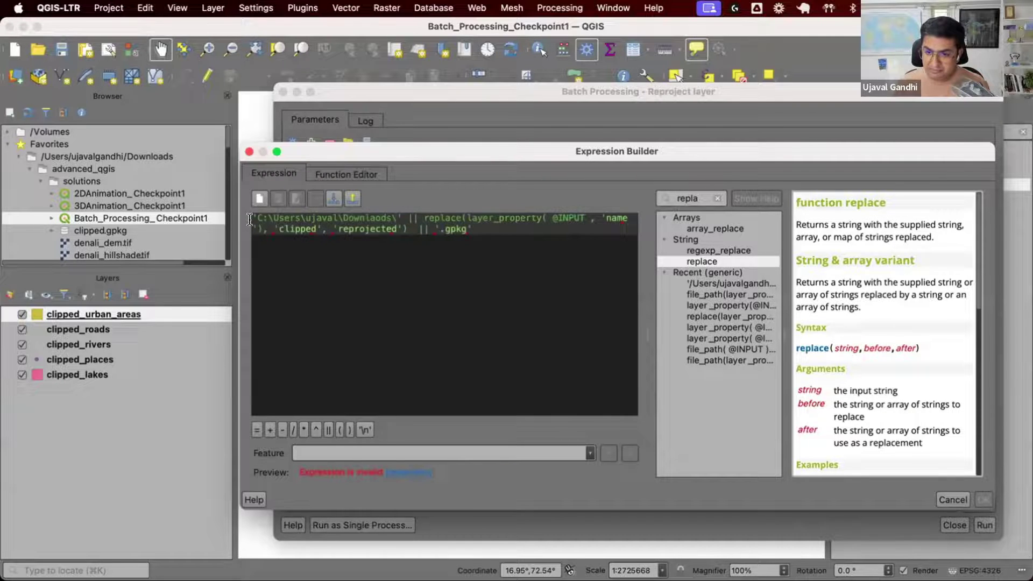
pyautogui.press('super+z')
pyautogui.press('super+z')
pyautogui.press('super+z')
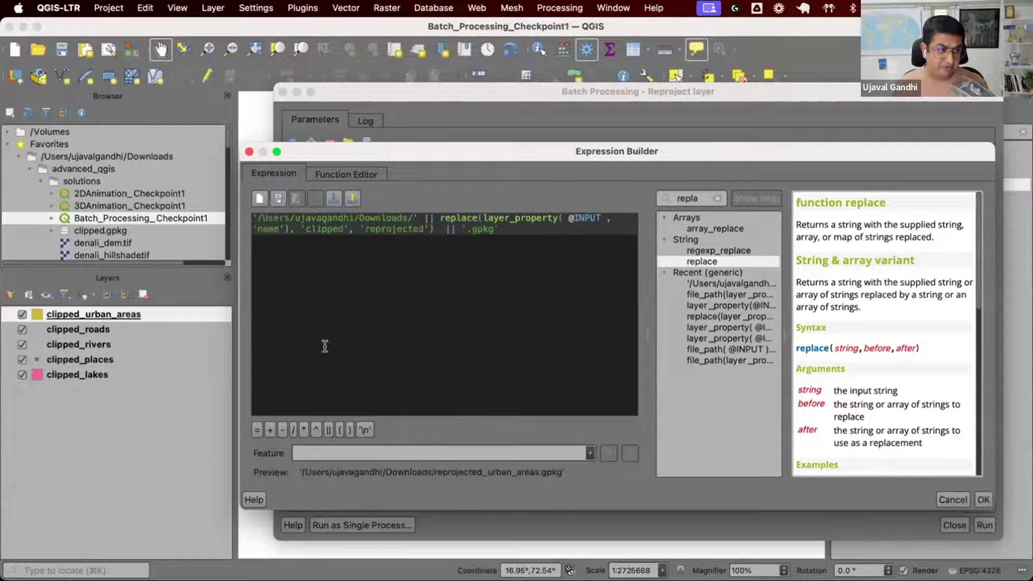
pyautogui.moveTo(515, 233); pyautogui.dragTo(50, 156)
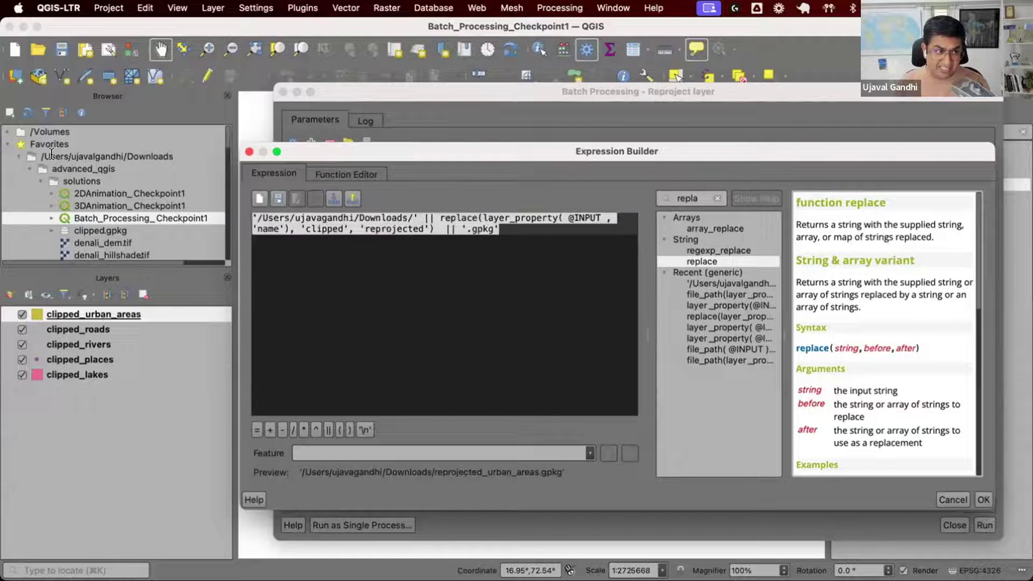
# Fill every output path with the reprojected_*.gpkg expression and run the batch, loading results on completion.
pyautogui.click(982, 499)
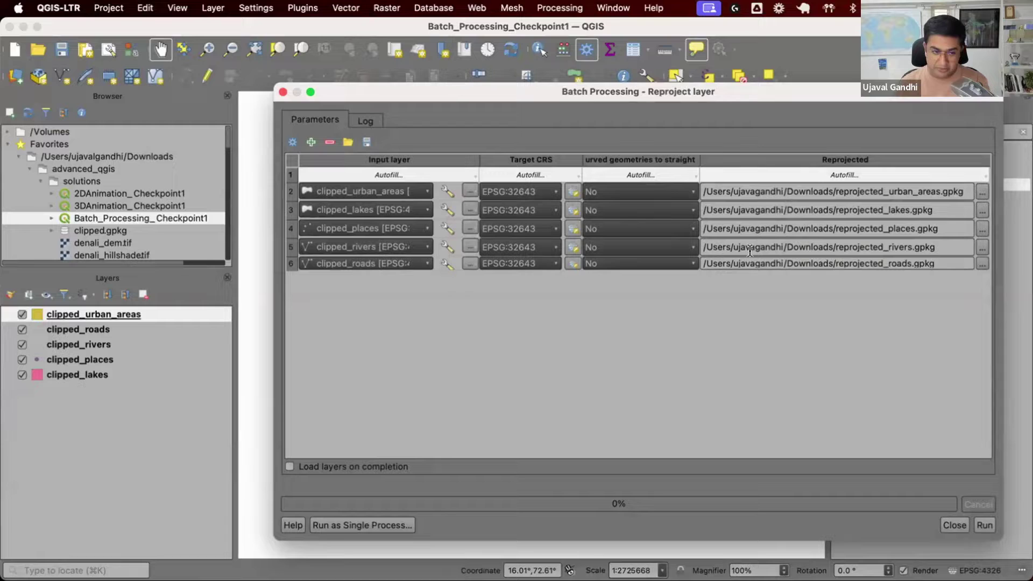
pyautogui.click(372, 463)
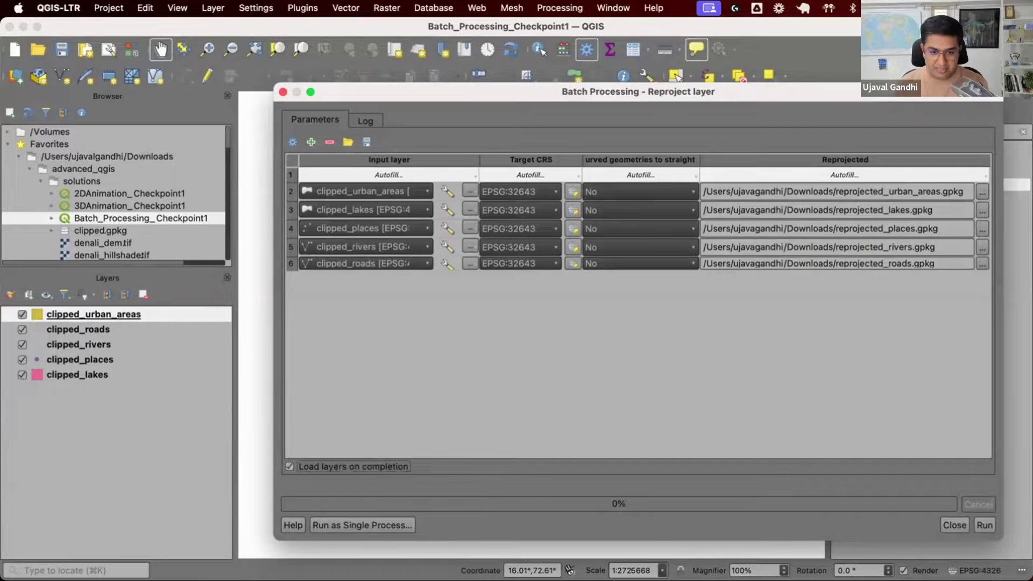
pyautogui.click(984, 524)
# Close the finished batch dialog and select the five reprojected layers, reprojected_urban_areas through reprojected_roads.
pyautogui.click(888, 526)
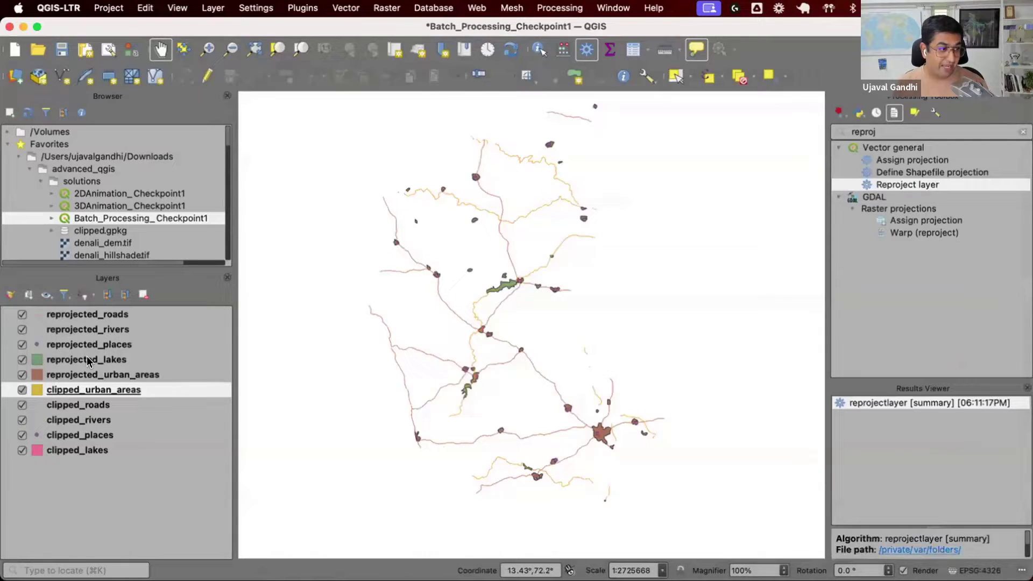
pyautogui.click(94, 359)
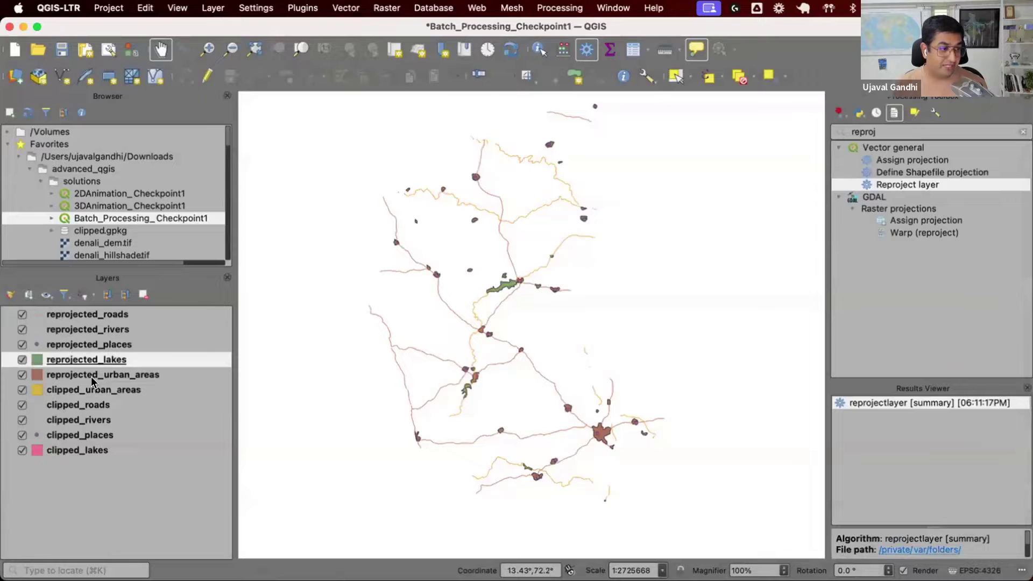
pyautogui.click(92, 376)
pyautogui.keyDown('shift'); pyautogui.click(92, 313); pyautogui.keyUp('shift')
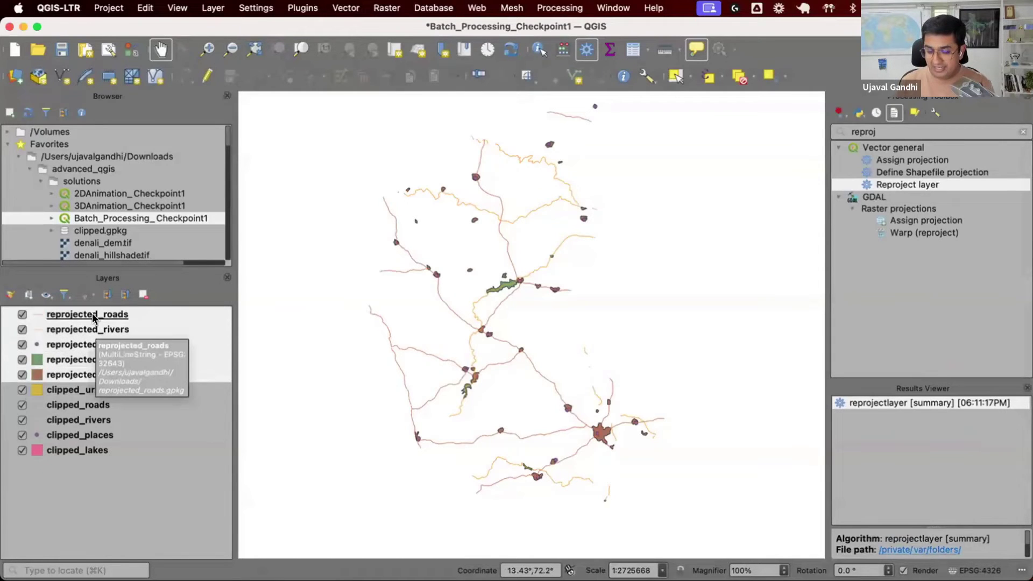